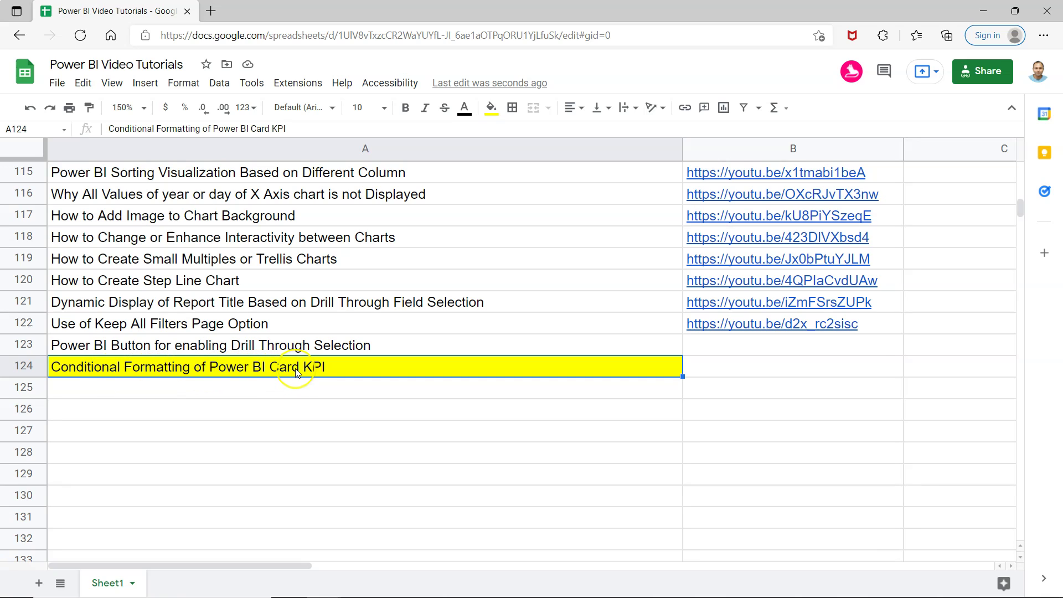
Glance at the Power BI report, then return to the Google Sheets tutorial list and scroll up.
{"action": "key", "text": "alt+Tab"}
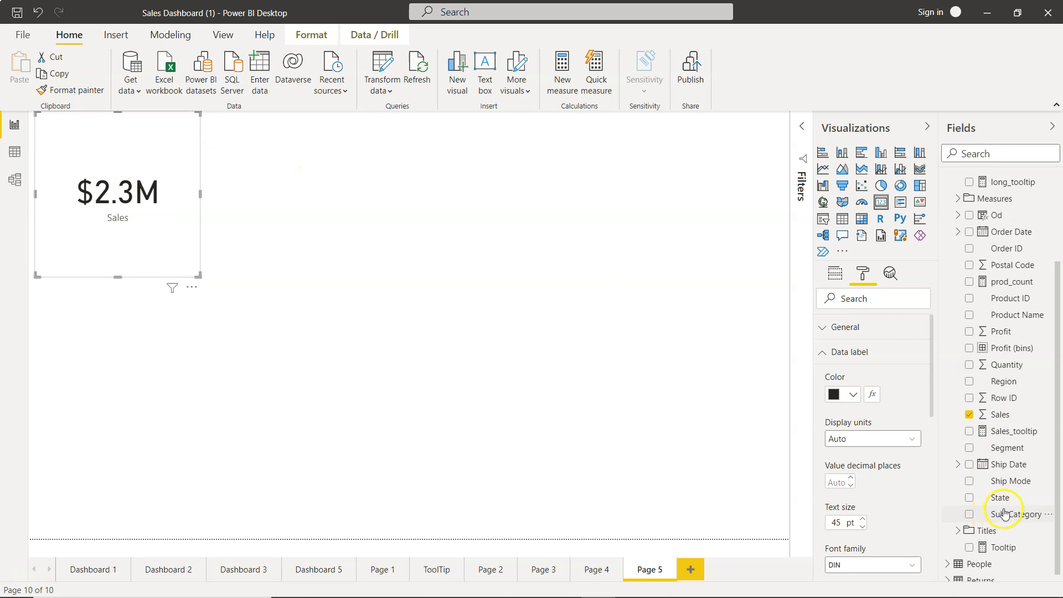
{"action": "key", "text": "alt+Tab"}
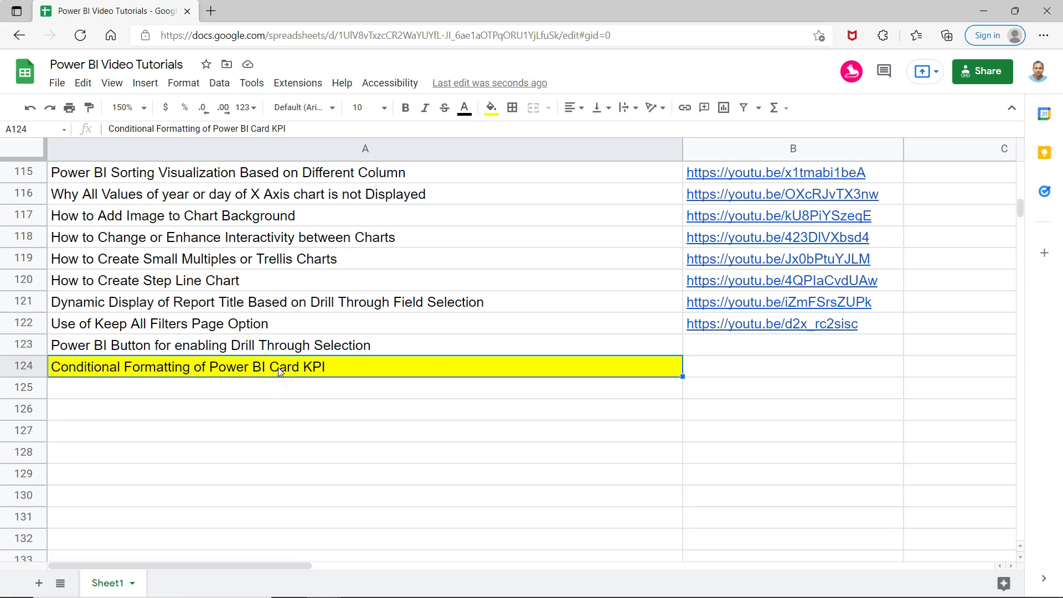
{"action": "scroll", "coordinate": [417, 350], "scroll_direction": "up", "scroll_amount": 1}
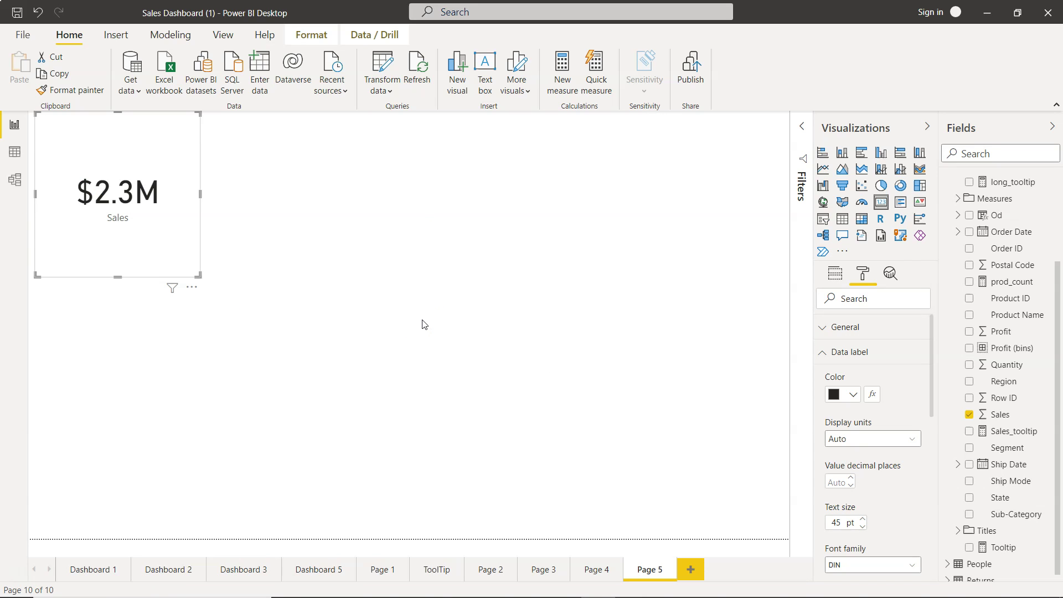
Replace the old Sales card with a new Card visual built from the Sales field.
{"action": "left_click", "coordinate": [143, 246]}
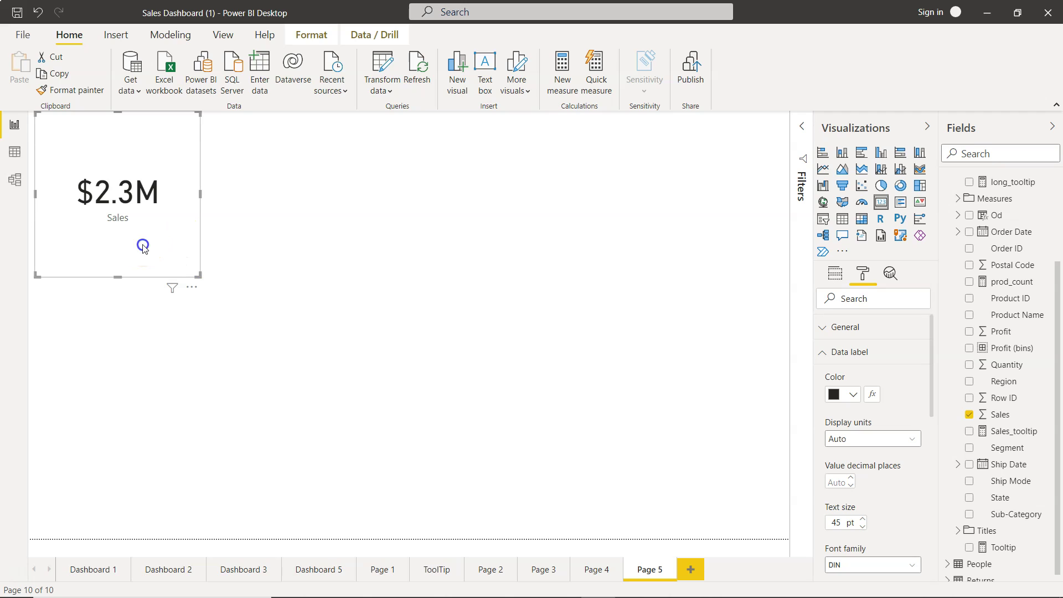
{"action": "key", "text": "Delete"}
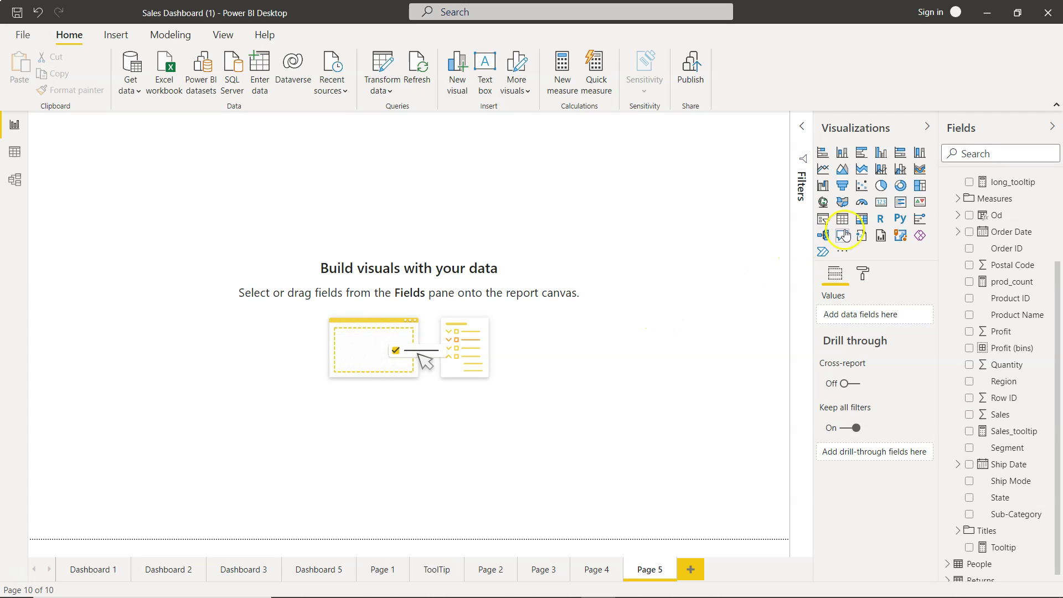
{"action": "left_click", "coordinate": [885, 204]}
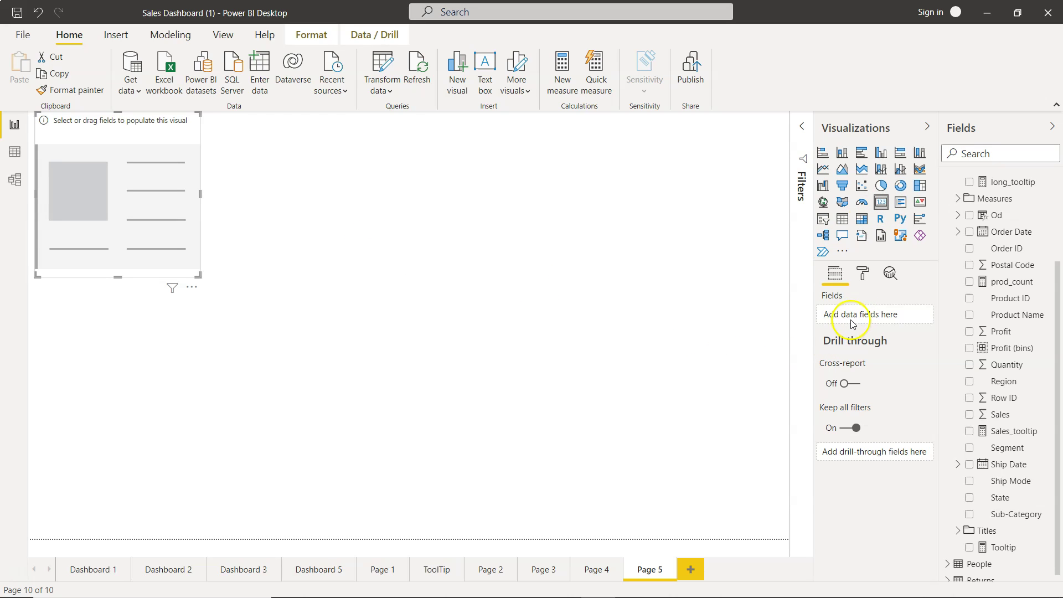
{"action": "mouse_move", "coordinate": [1005, 281]}
{"action": "left_click", "coordinate": [1007, 416]}
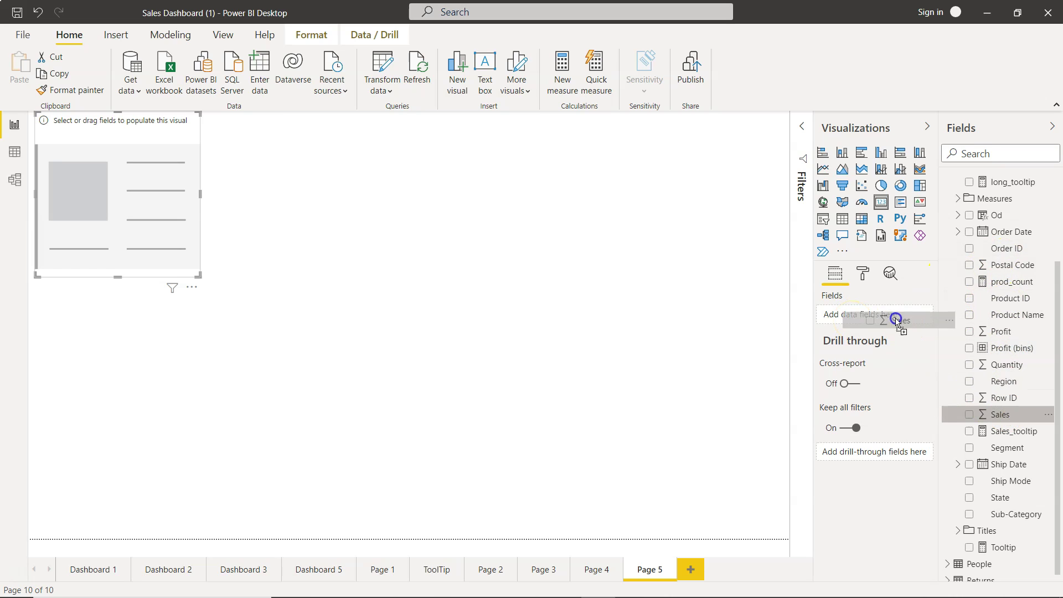
{"action": "left_click_drag", "start_coordinate": [1007, 417], "coordinate": [882, 314]}
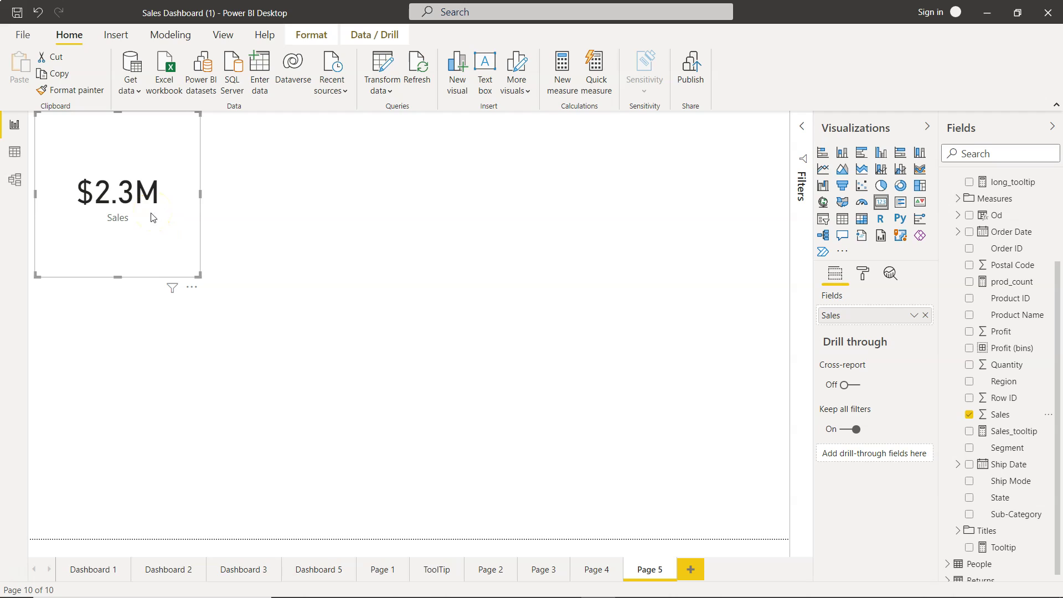
Add a slicer beside the card, fill it with Sub-Category, and lengthen it to show every item.
{"action": "left_click", "coordinate": [423, 258]}
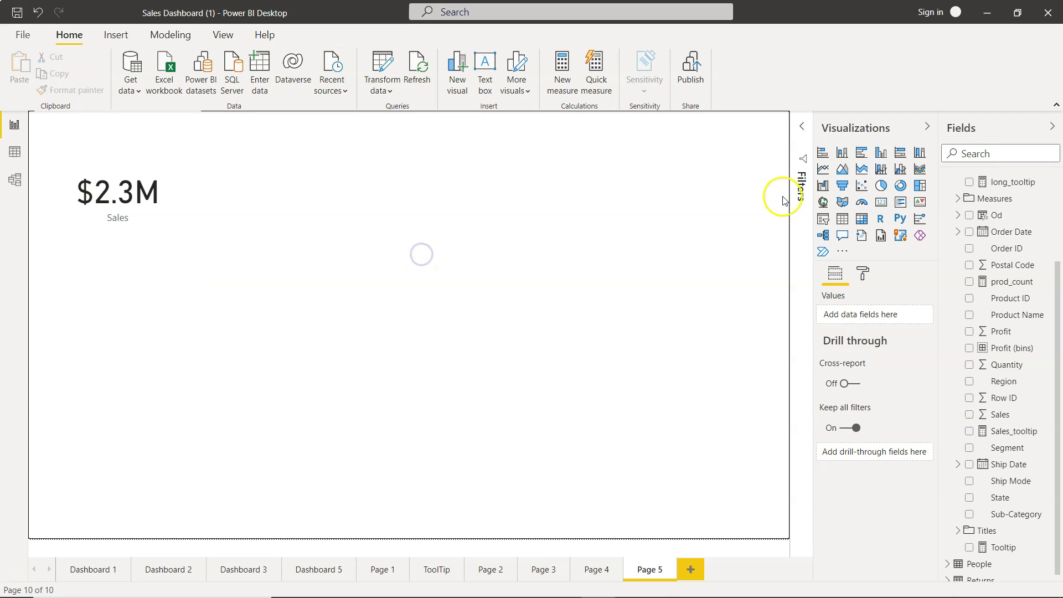
{"action": "left_click", "coordinate": [824, 220]}
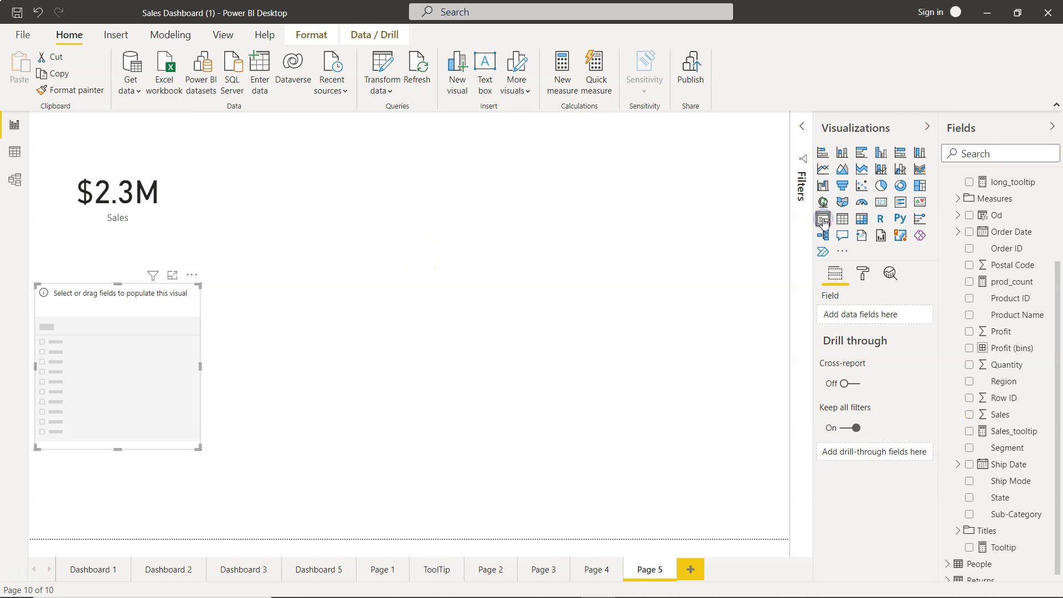
{"action": "mouse_move", "coordinate": [117, 381]}
{"action": "left_mouse_down"}
{"action": "mouse_move", "coordinate": [291, 213]}
{"action": "mouse_move", "coordinate": [392, 185]}
{"action": "left_mouse_up"}
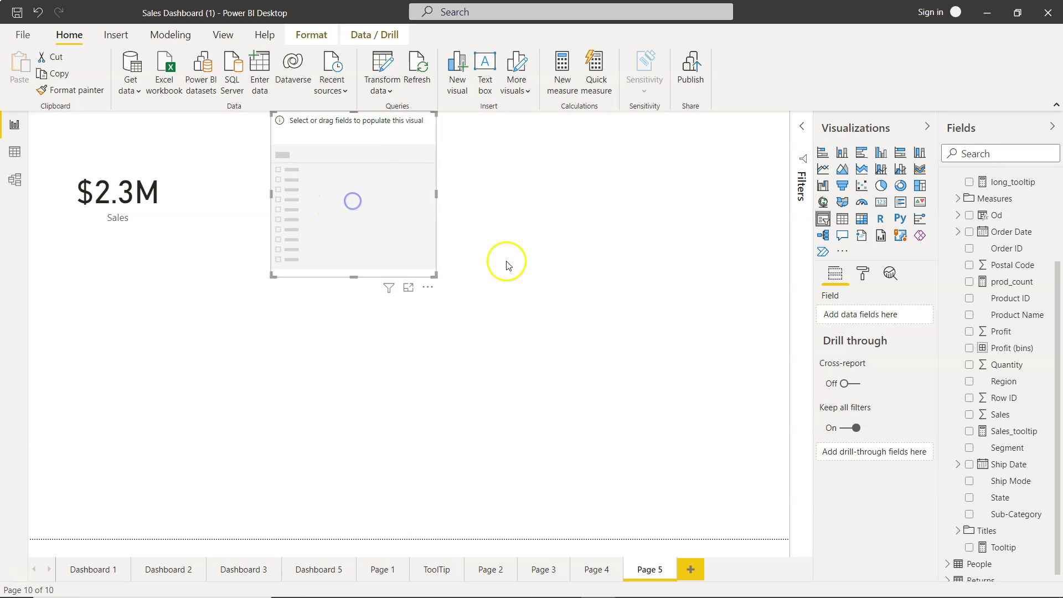
{"action": "left_click", "coordinate": [969, 514]}
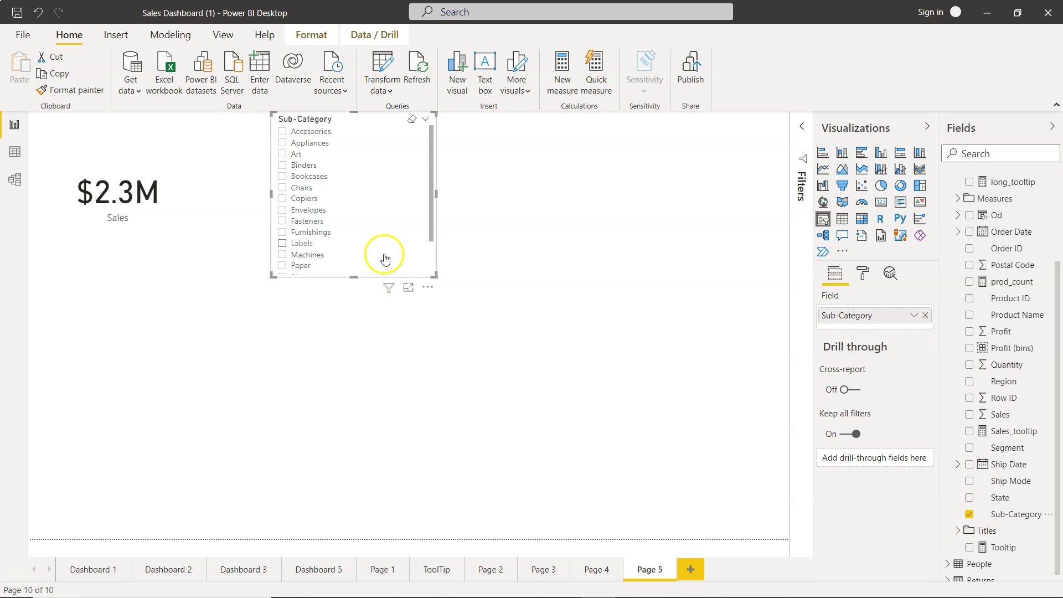
{"action": "left_click_drag", "start_coordinate": [352, 277], "coordinate": [352, 361]}
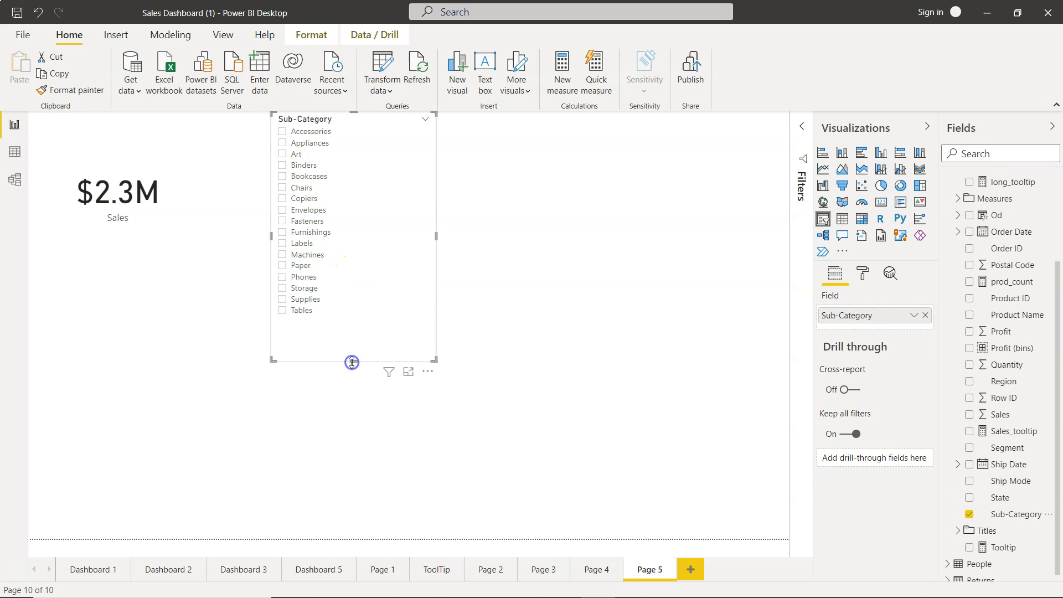
Filter through Accessories, Appliances, Art, Chairs, Furnishings, Labels and Paper, ending on Appliances.
{"action": "left_click", "coordinate": [326, 135]}
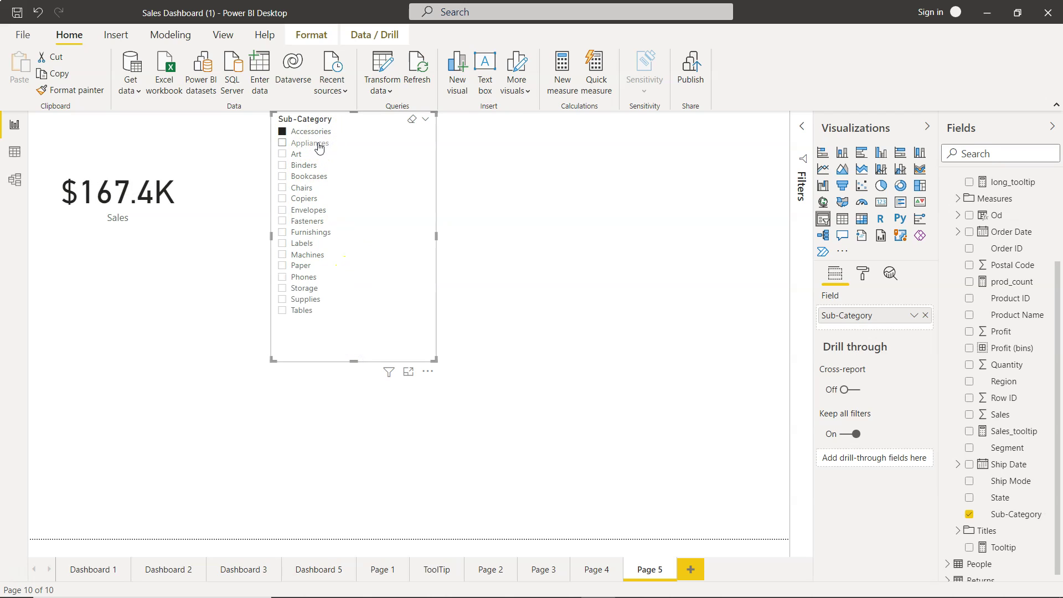
{"action": "left_click", "coordinate": [317, 143]}
{"action": "left_click", "coordinate": [293, 155]}
{"action": "left_click", "coordinate": [300, 188]}
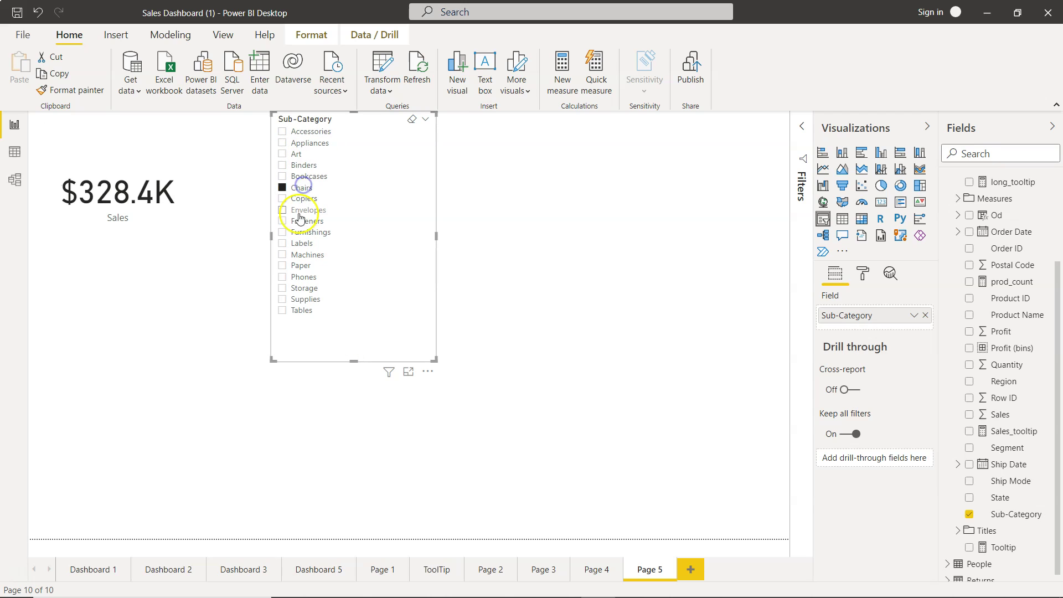
{"action": "left_click", "coordinate": [298, 231]}
{"action": "left_click", "coordinate": [299, 245]}
{"action": "left_click", "coordinate": [301, 267]}
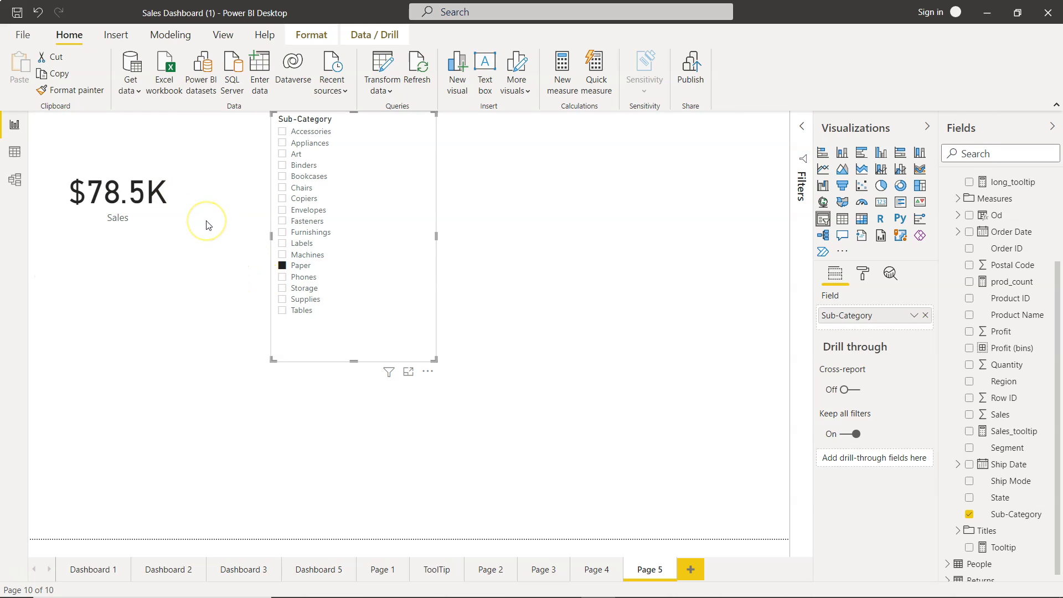
{"action": "mouse_move", "coordinate": [118, 200]}
{"action": "left_click", "coordinate": [130, 214]}
{"action": "left_click", "coordinate": [142, 220]}
{"action": "left_click", "coordinate": [311, 133]}
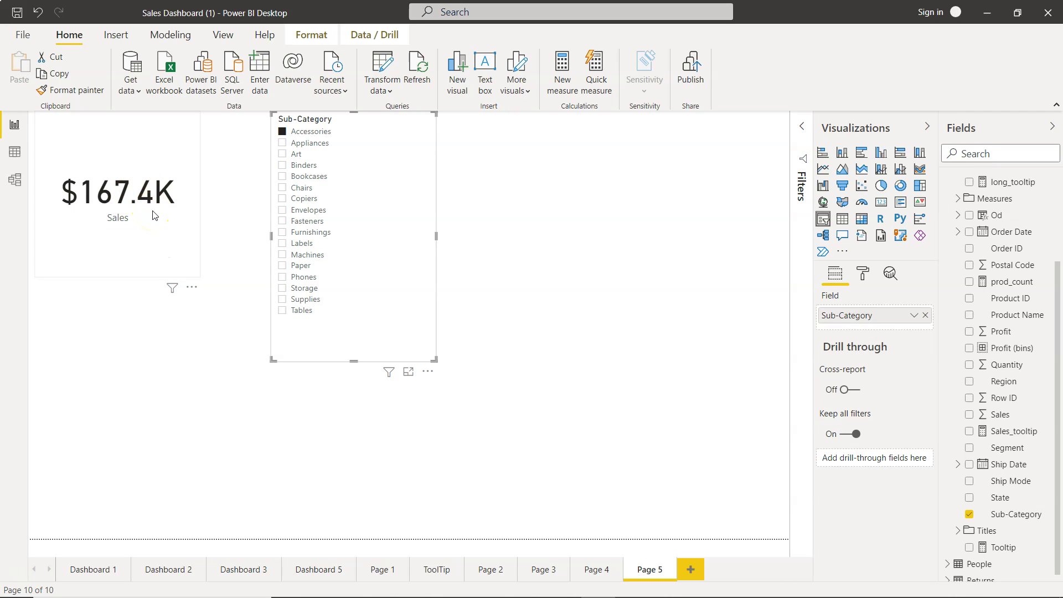
{"action": "left_click", "coordinate": [310, 144]}
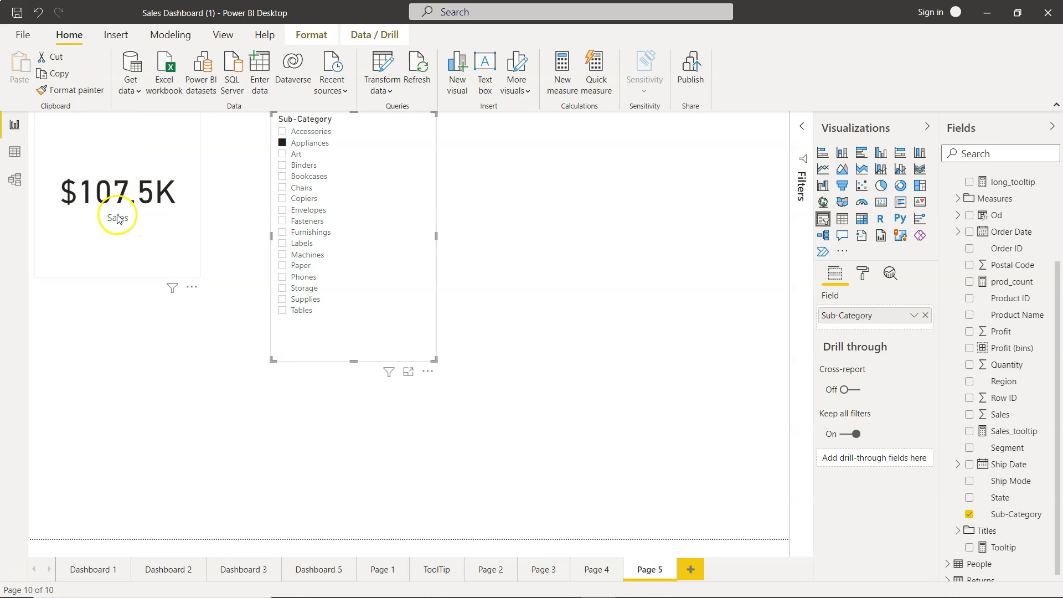
Set the Sales card's data label colour to light blue in the Format pane.
{"action": "left_click", "coordinate": [167, 233]}
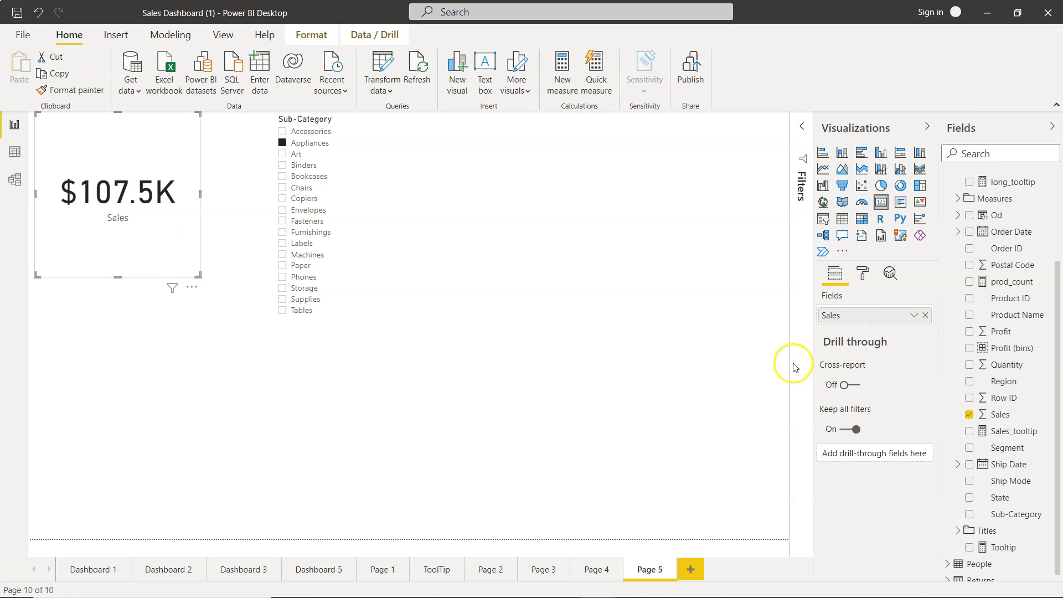
{"action": "left_click", "coordinate": [862, 275]}
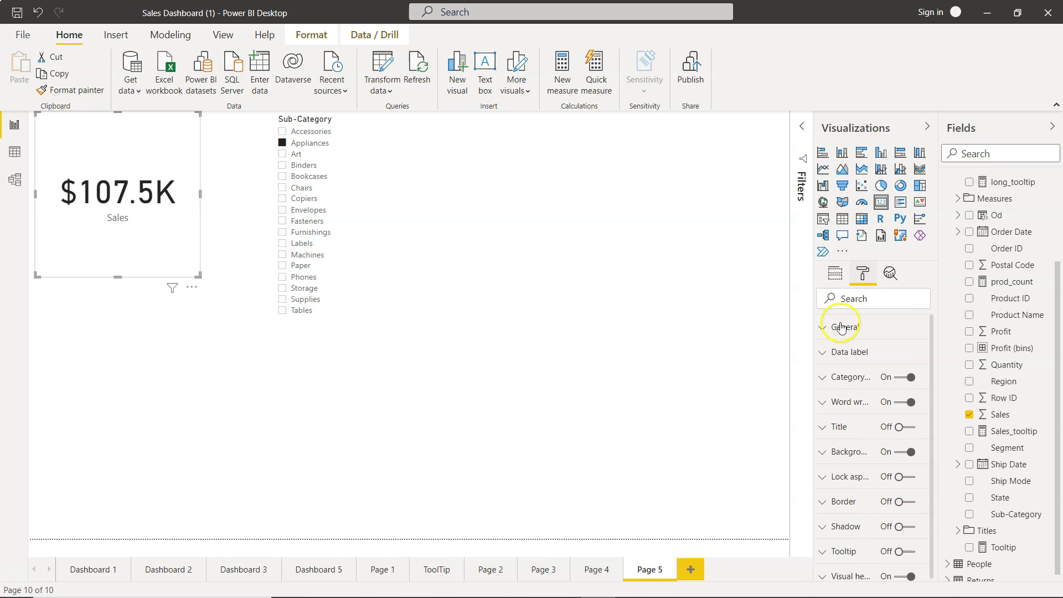
{"action": "left_click", "coordinate": [829, 357]}
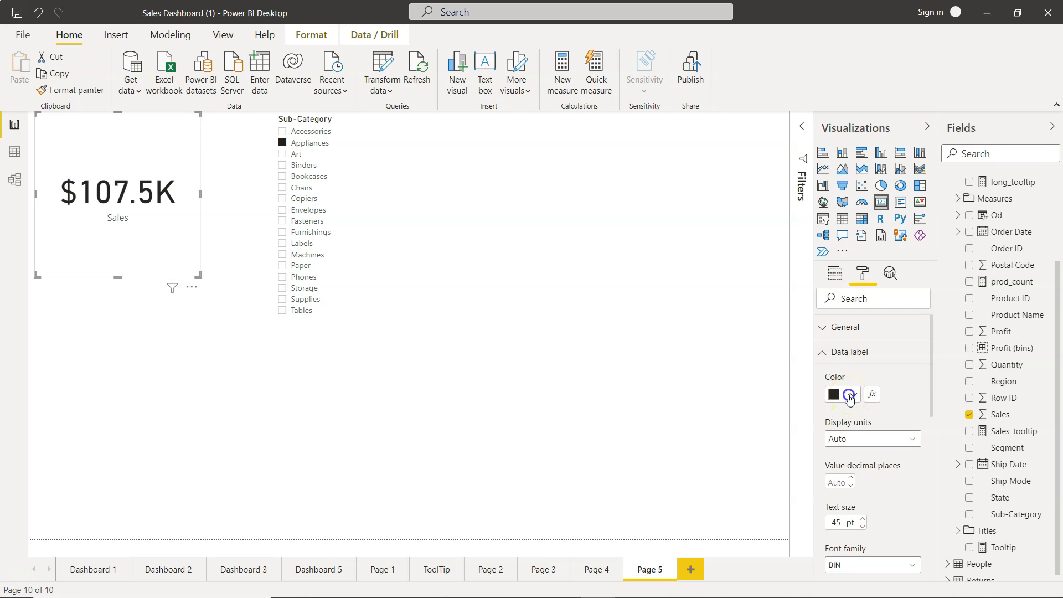
{"action": "left_click", "coordinate": [850, 396]}
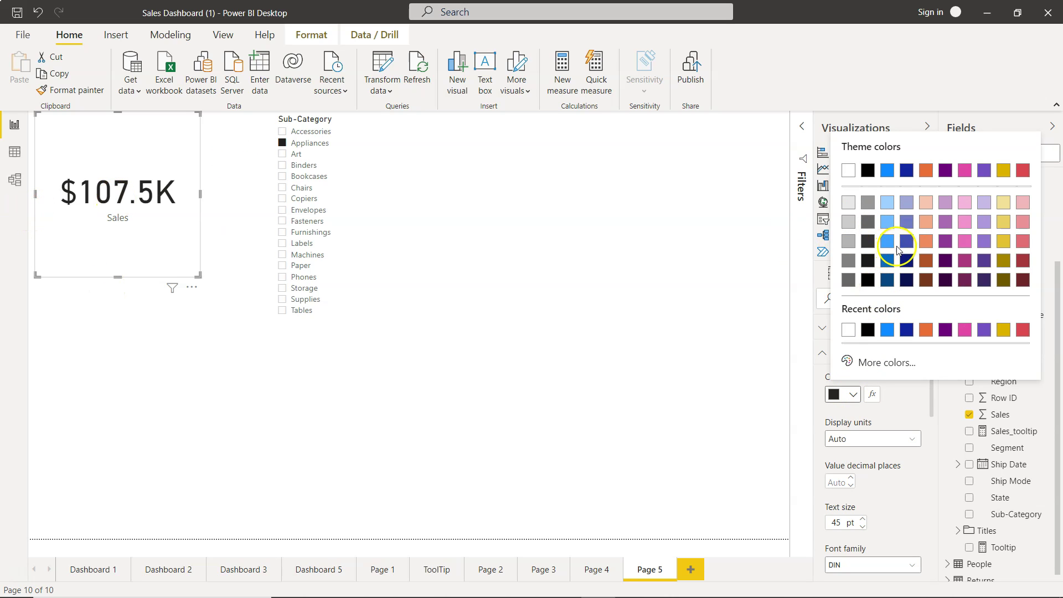
{"action": "left_click", "coordinate": [888, 242]}
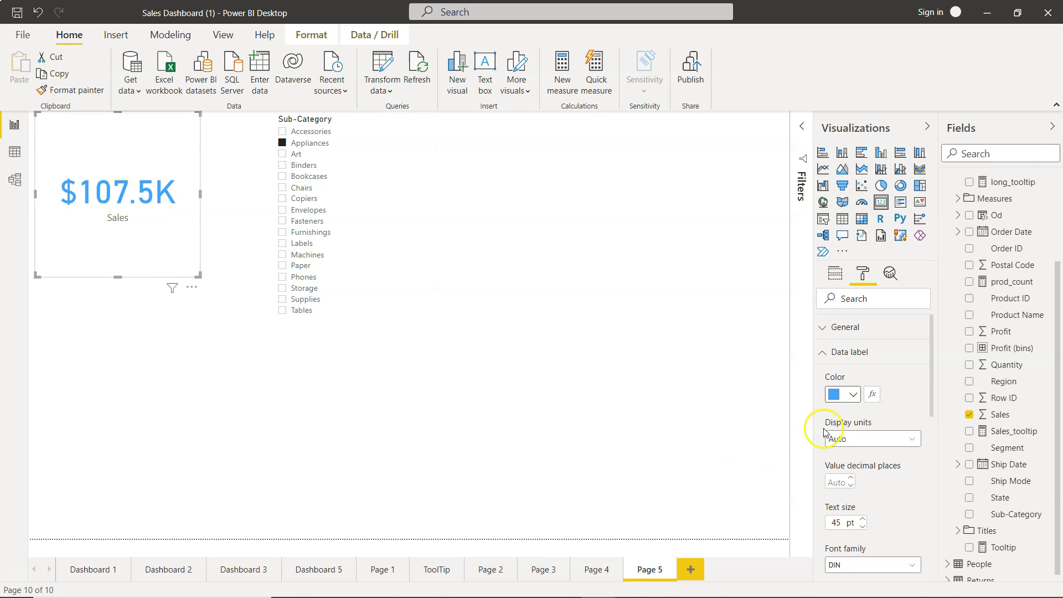
Open conditional colour formatting for the data label, using Rules based on Sum of Sales.
{"action": "left_click", "coordinate": [875, 395]}
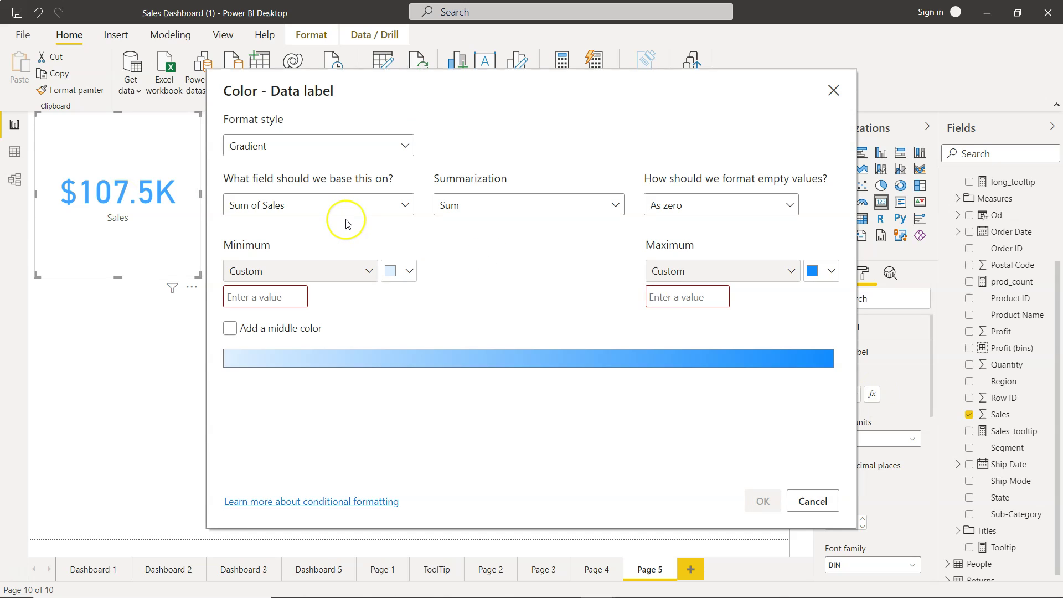
{"action": "left_click", "coordinate": [284, 145]}
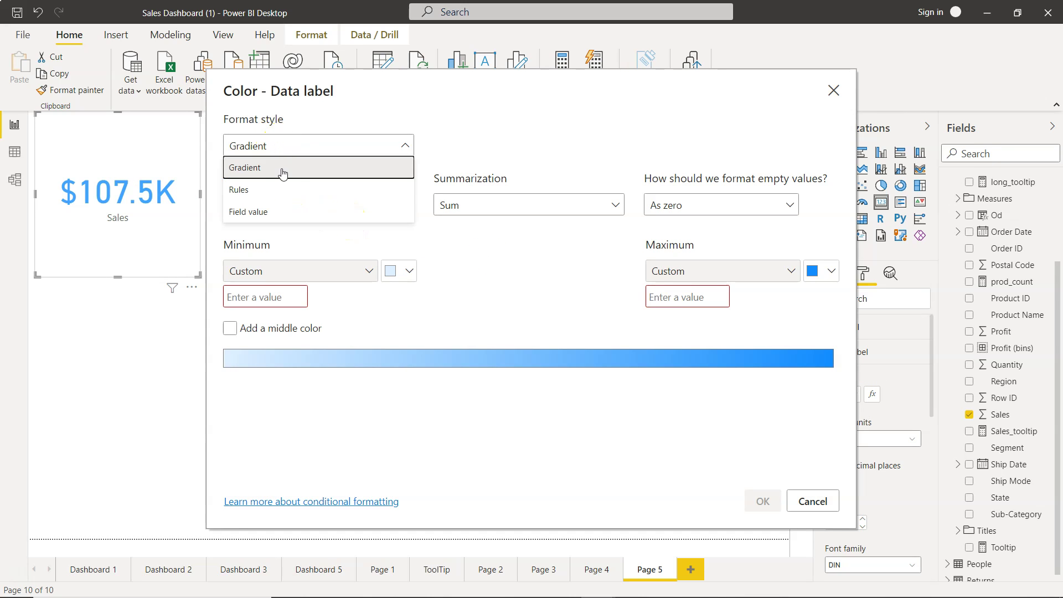
{"action": "left_click", "coordinate": [290, 212]}
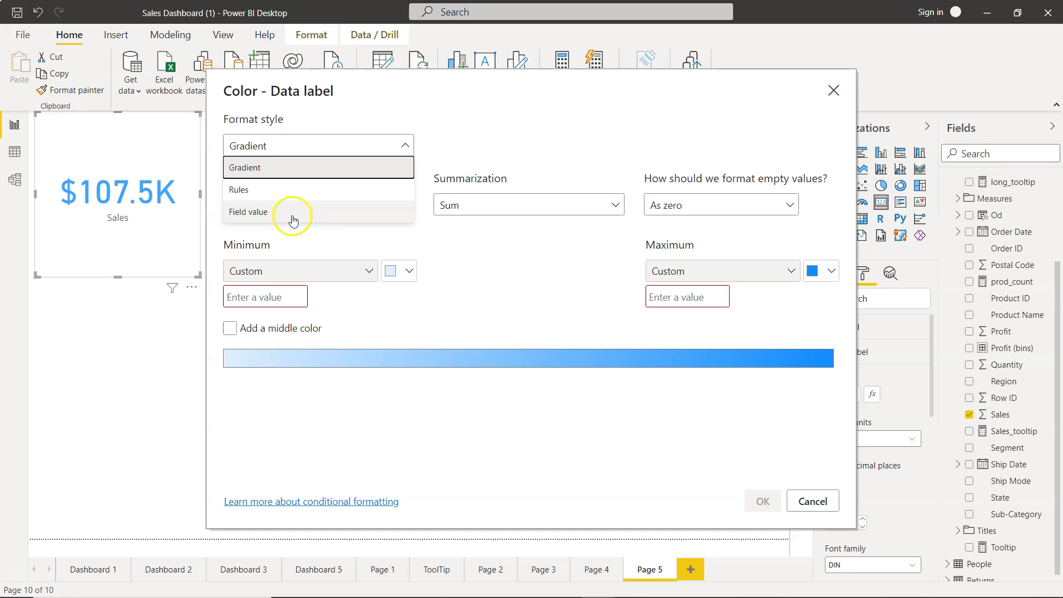
{"action": "left_click", "coordinate": [316, 190]}
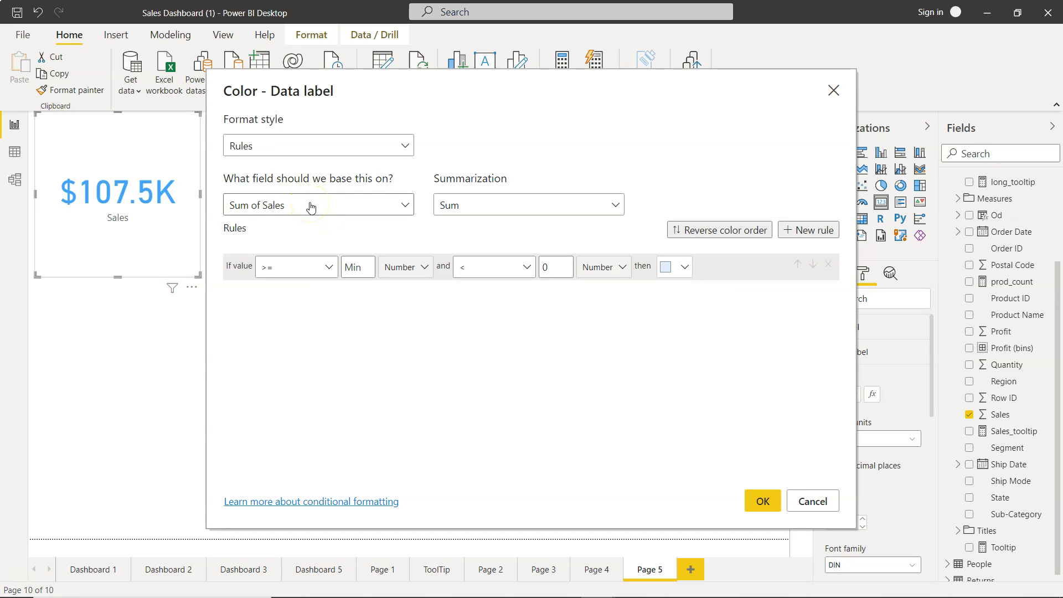
{"action": "left_click", "coordinate": [317, 204]}
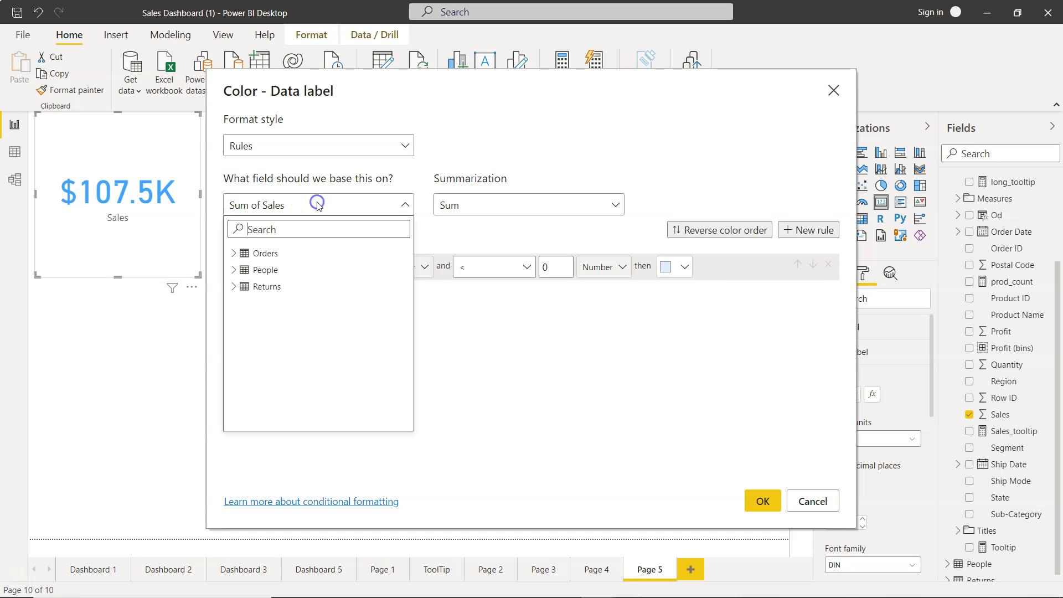
{"action": "left_click", "coordinate": [237, 254]}
{"action": "scroll", "coordinate": [302, 343], "scroll_direction": "down", "scroll_amount": 1}
{"action": "scroll", "coordinate": [302, 344], "scroll_direction": "down", "scroll_amount": 2}
{"action": "scroll", "coordinate": [302, 343], "scroll_direction": "down", "scroll_amount": 3}
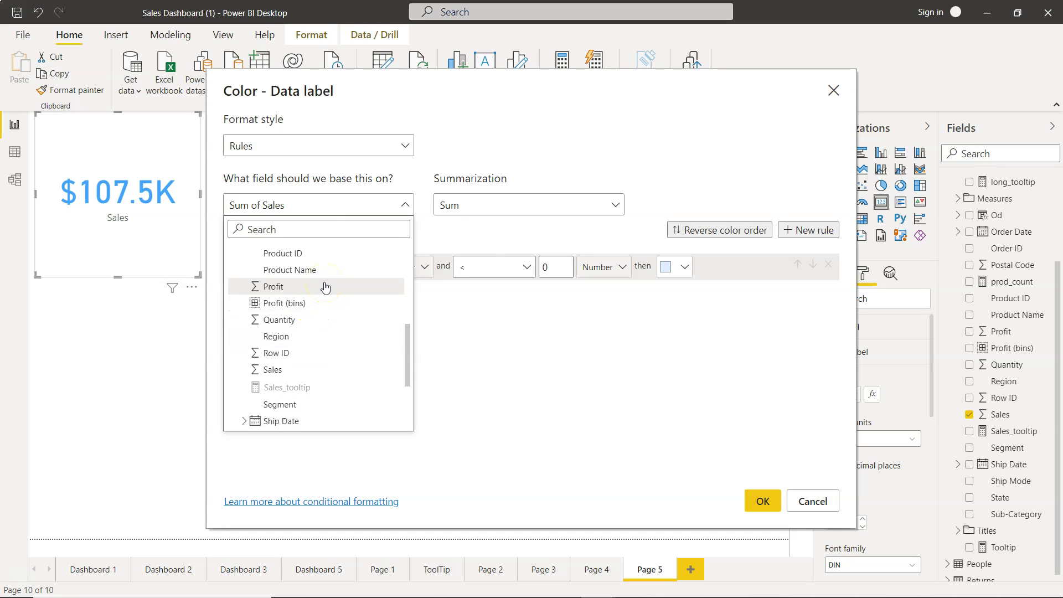
{"action": "left_click", "coordinate": [483, 232]}
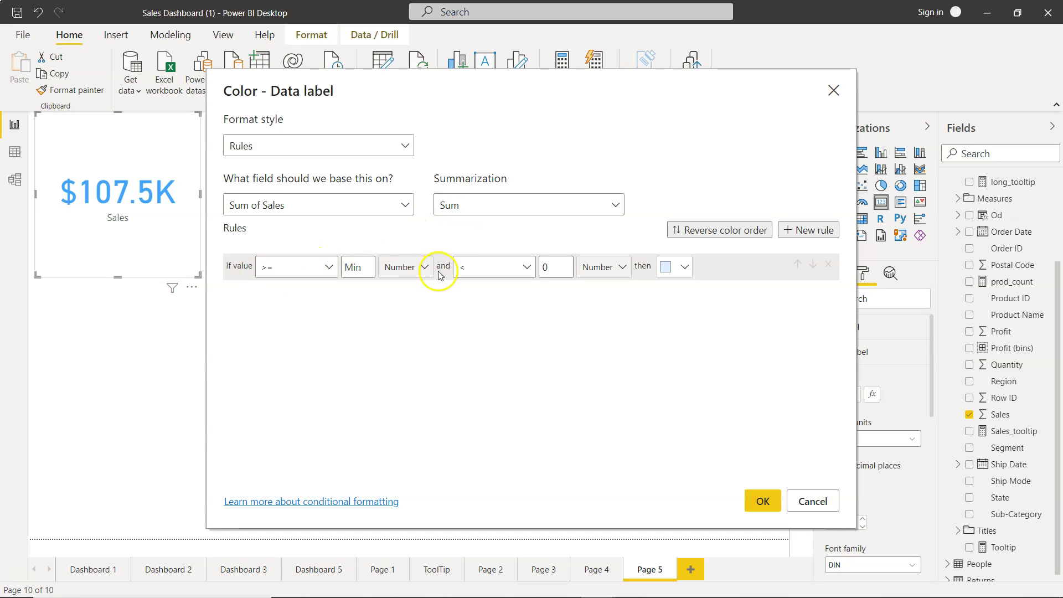
Set the first colour rule to >= 0 and < 100000, coloured red.
{"action": "left_click", "coordinate": [361, 269]}
{"action": "type", "text": "1"}
{"action": "key", "text": "BackSpace"}
{"action": "type", "text": "0"}
{"action": "left_click", "coordinate": [366, 281]}
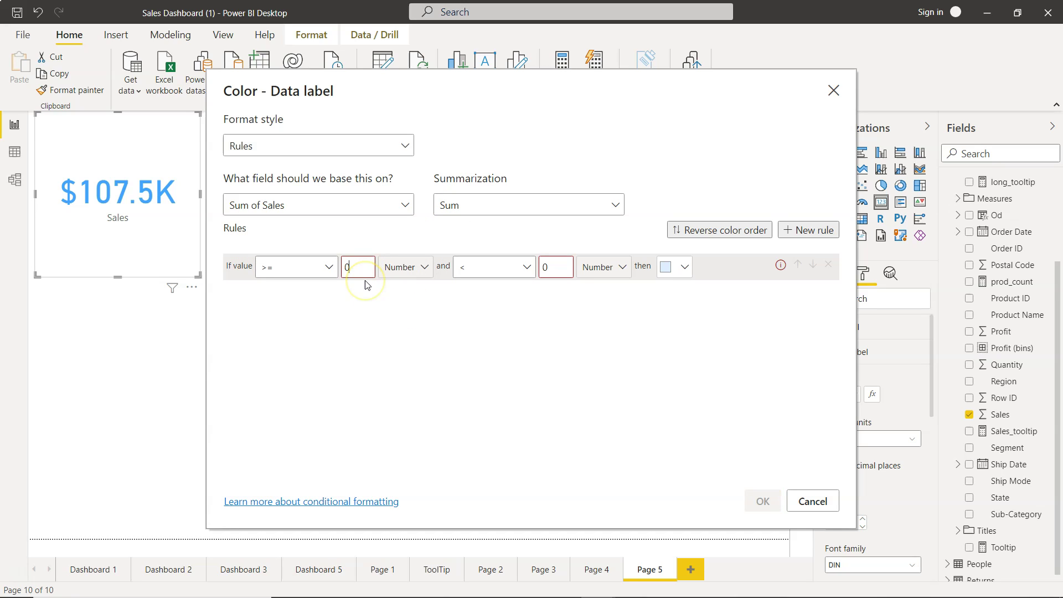
{"action": "left_click", "coordinate": [564, 264]}
{"action": "key", "text": "BackSpace"}
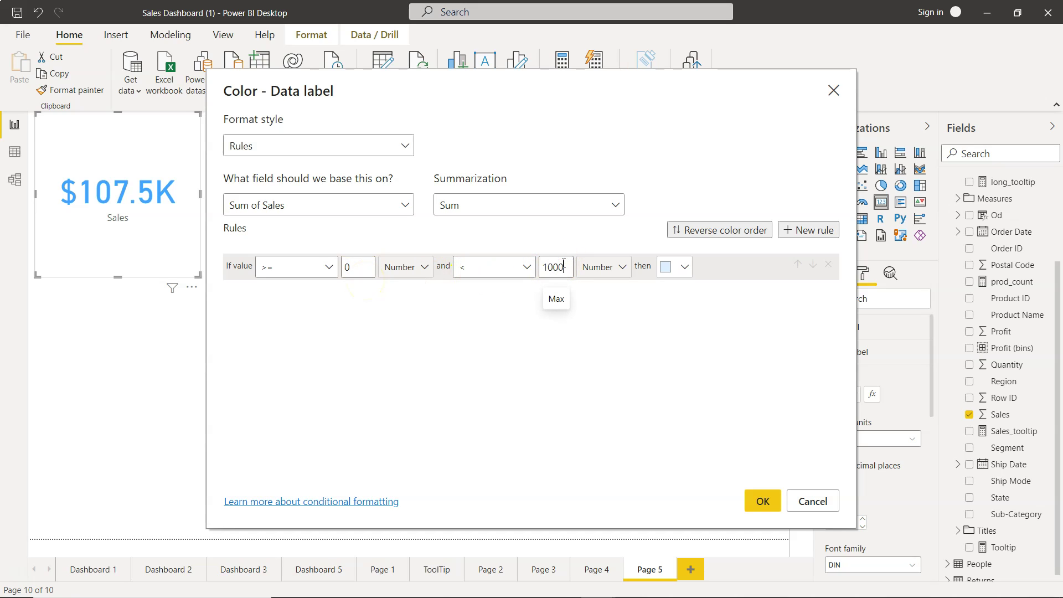
{"action": "left_click", "coordinate": [672, 266]}
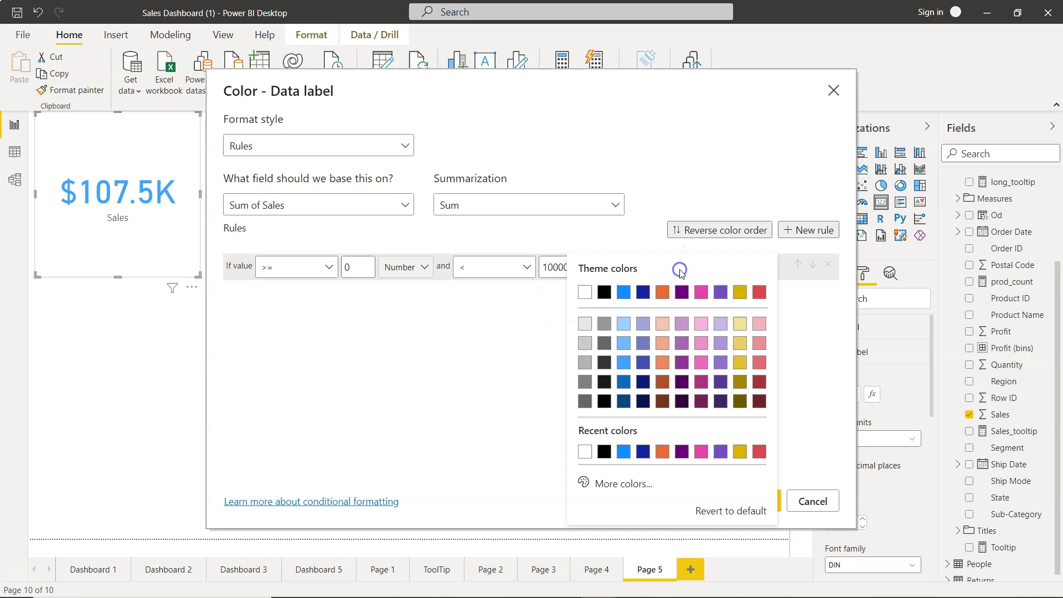
{"action": "left_click", "coordinate": [758, 298]}
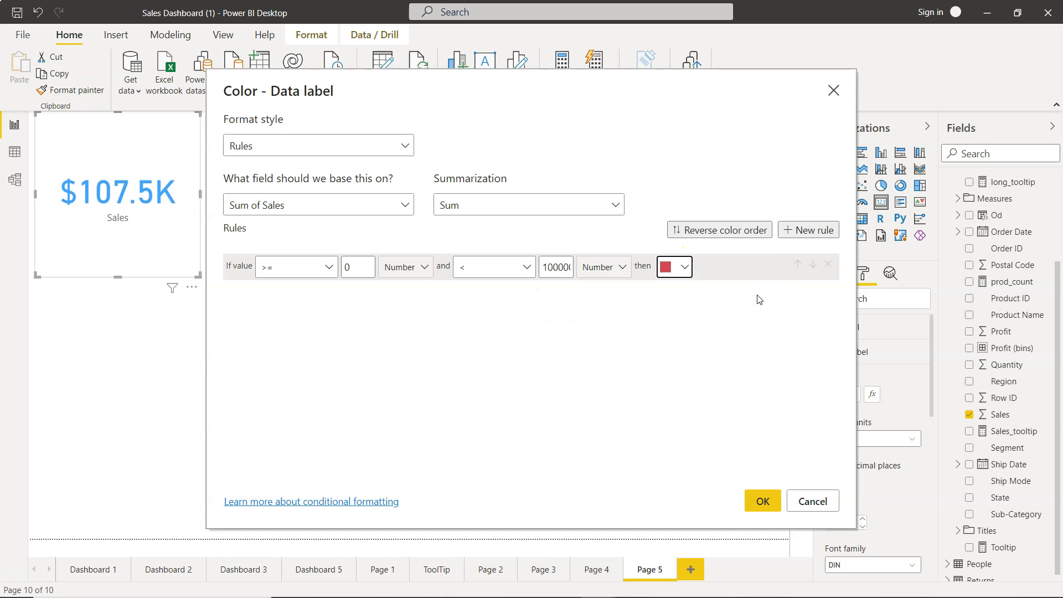
Add a second colour rule with its Min and Max sales range, coloured yellow.
{"action": "left_click", "coordinate": [811, 229]}
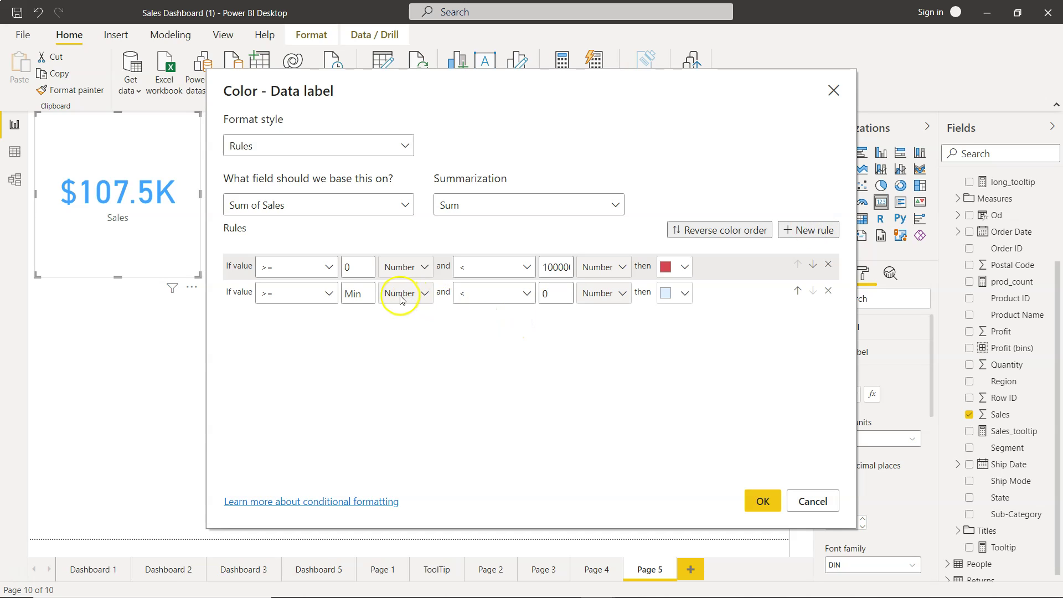
{"action": "left_click", "coordinate": [364, 296]}
{"action": "type", "text": "1"}
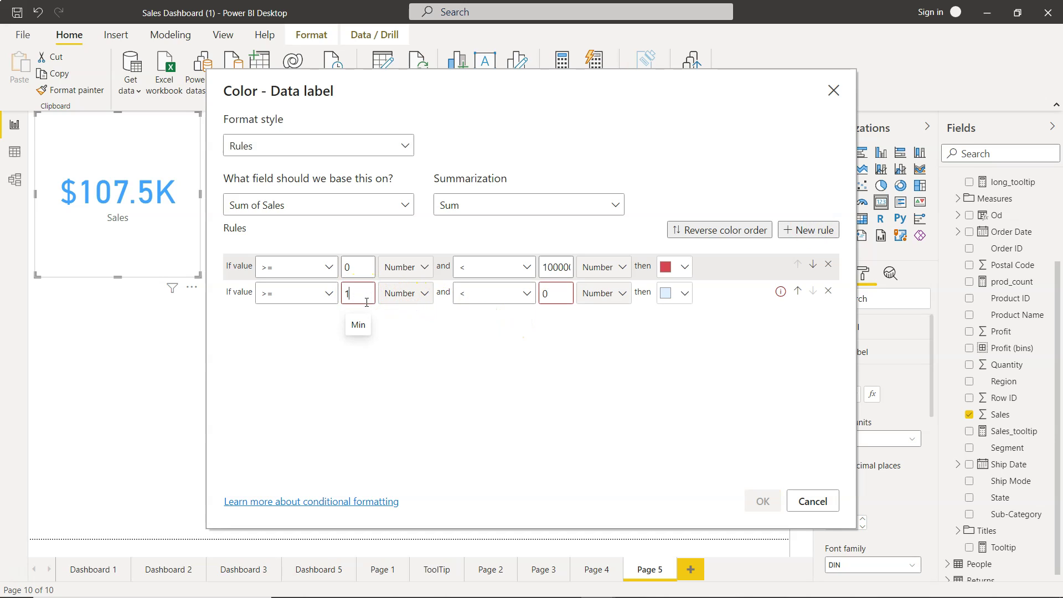
{"action": "type", "text": "00000"}
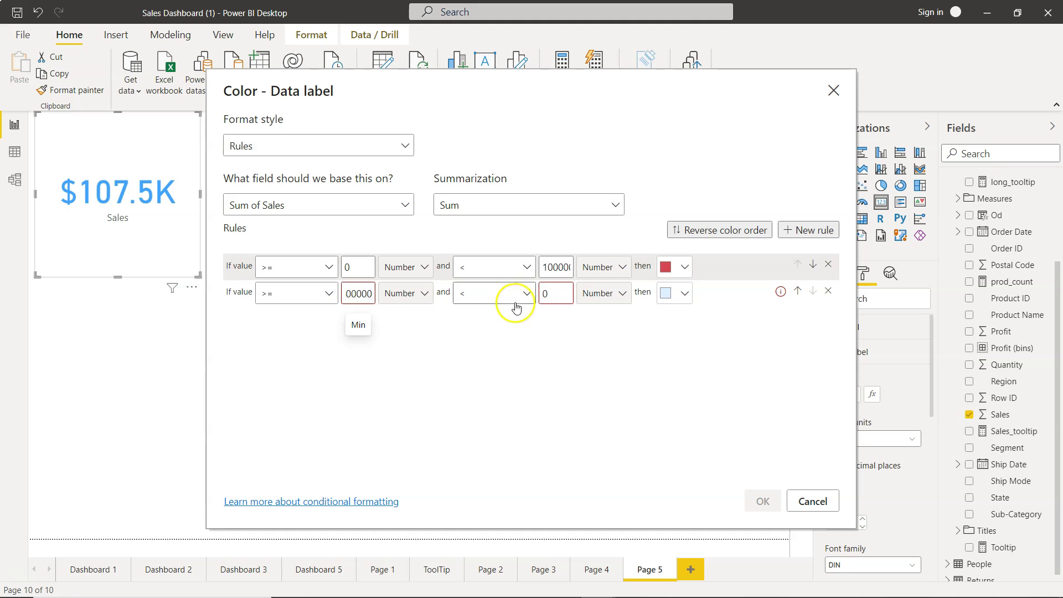
{"action": "left_click", "coordinate": [560, 294]}
{"action": "key", "text": "BackSpace"}
{"action": "type", "text": "1"}
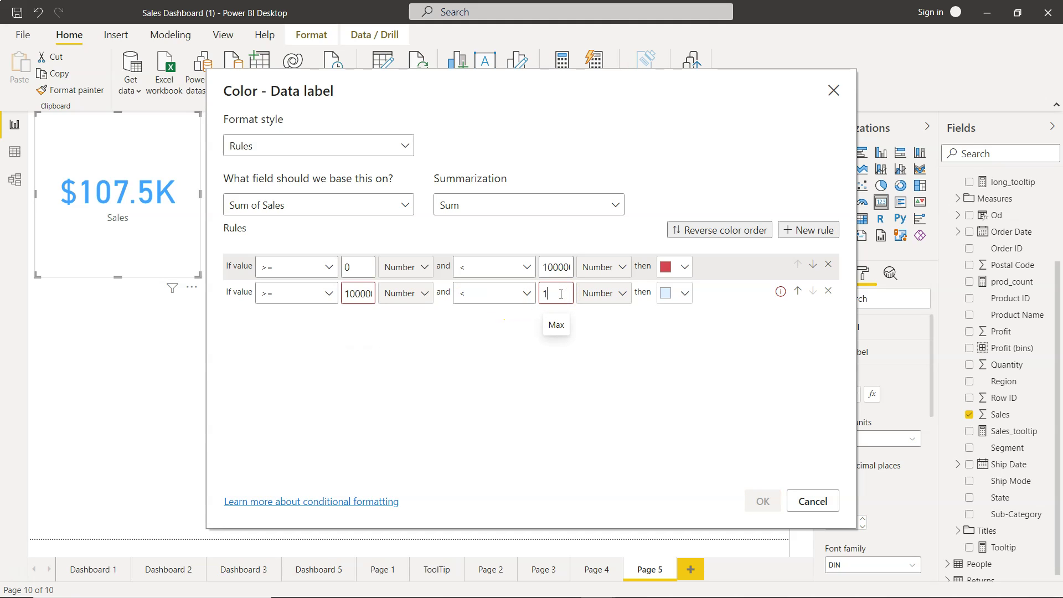
{"action": "type", "text": "0000"}
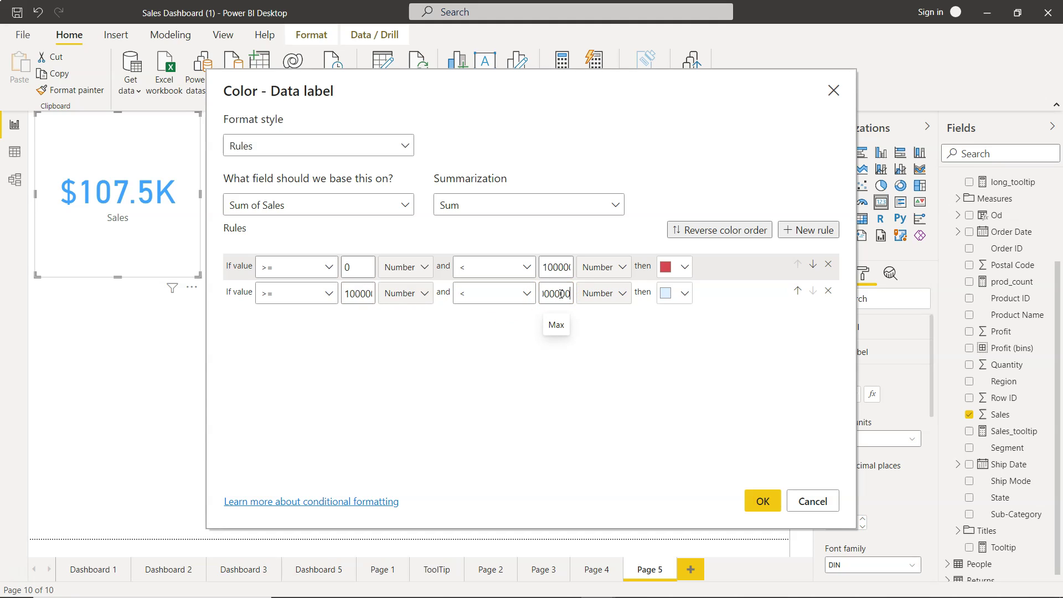
{"action": "left_click", "coordinate": [670, 293]}
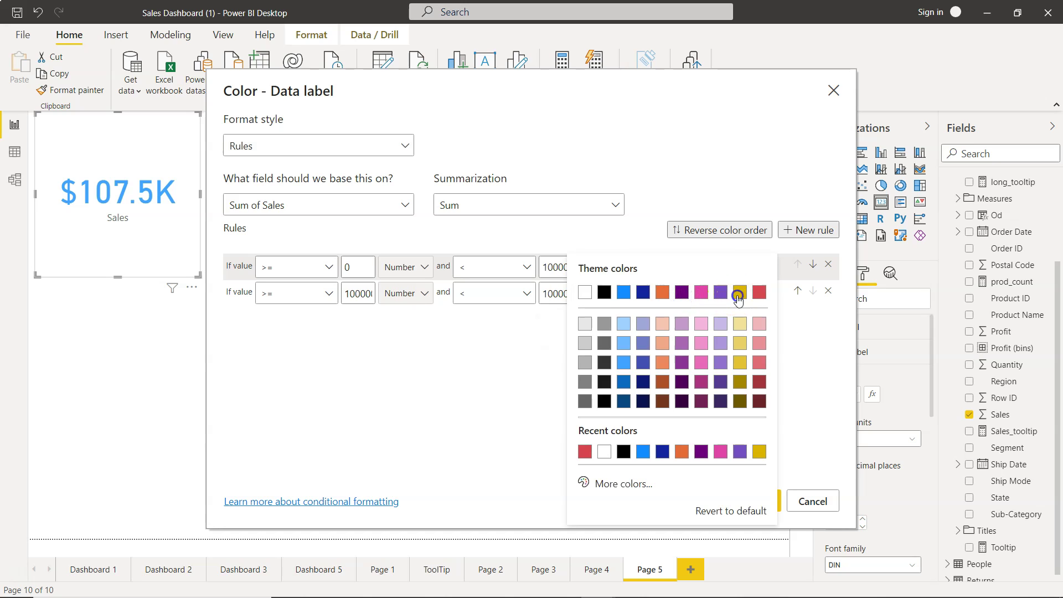
{"action": "left_click", "coordinate": [740, 292]}
Add a third, blue rule for the top sales range and apply all three rules.
{"action": "left_click", "coordinate": [802, 237]}
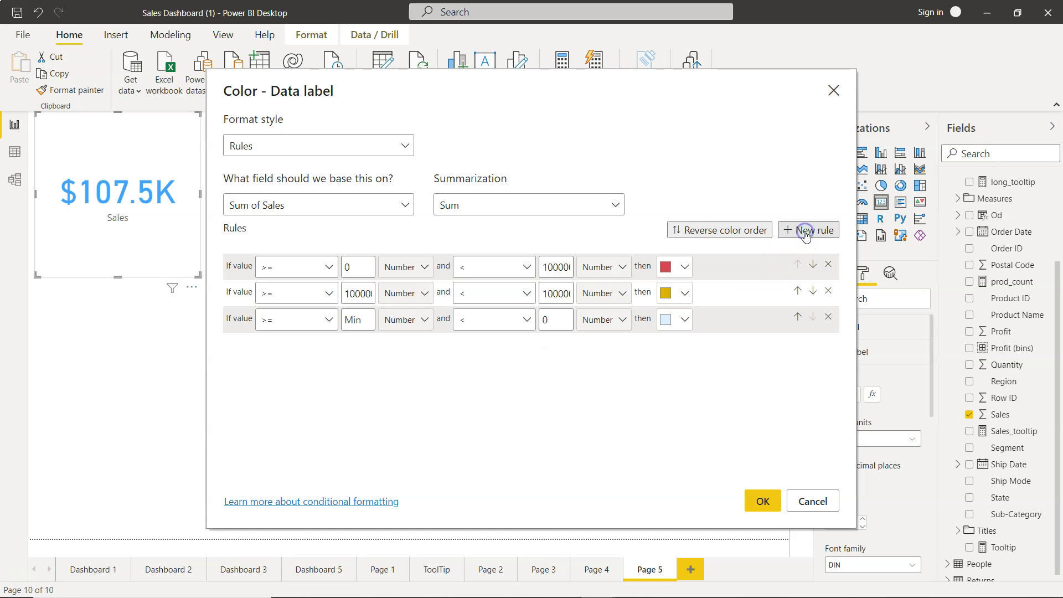
{"action": "left_click", "coordinate": [368, 320]}
{"action": "type", "text": "1000"}
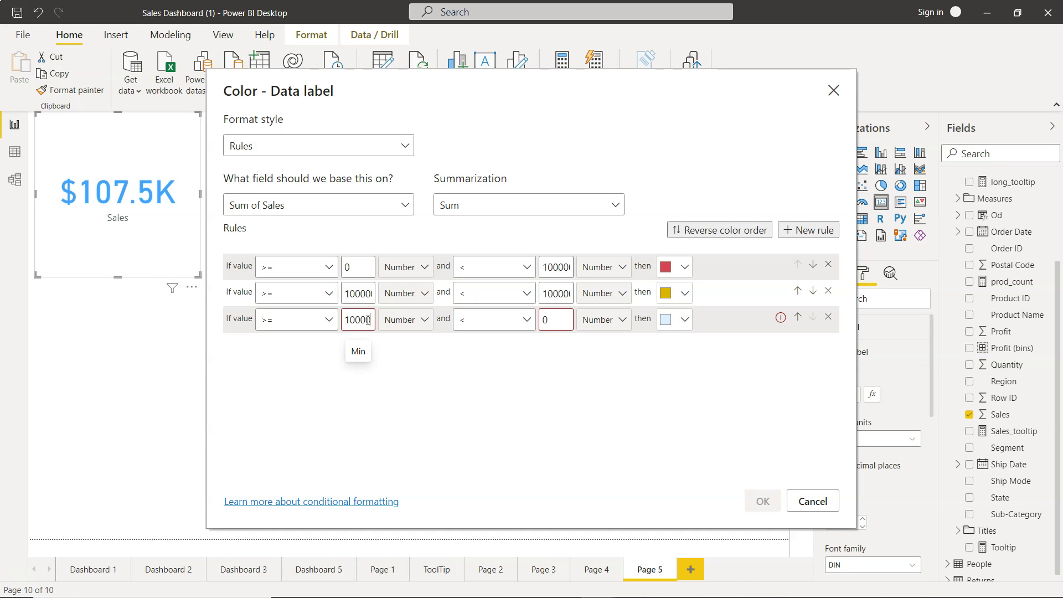
{"action": "type", "text": "0"}
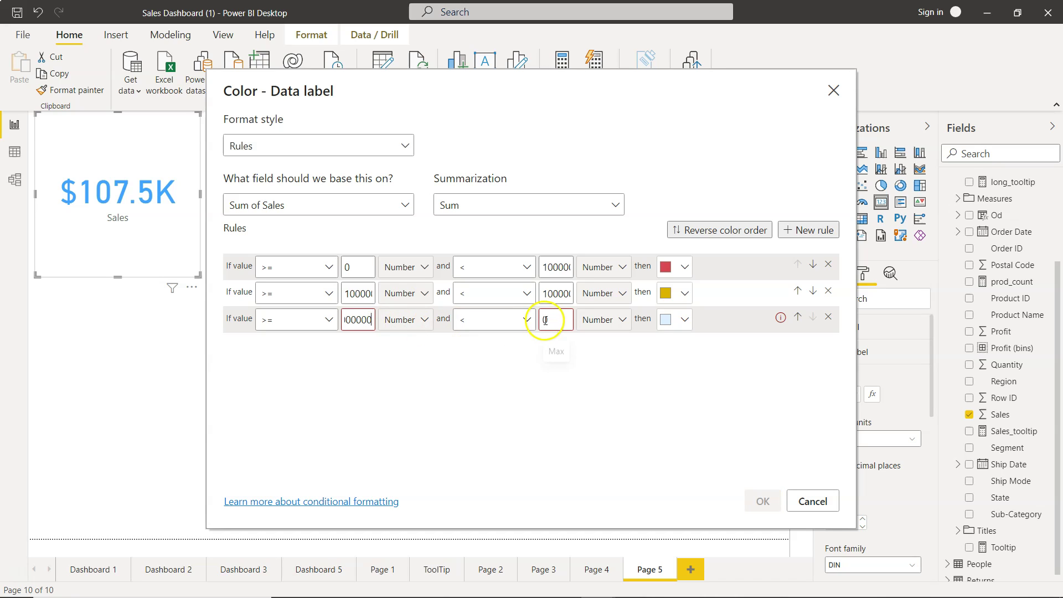
{"action": "left_click", "coordinate": [552, 320]}
{"action": "type", "text": "1"}
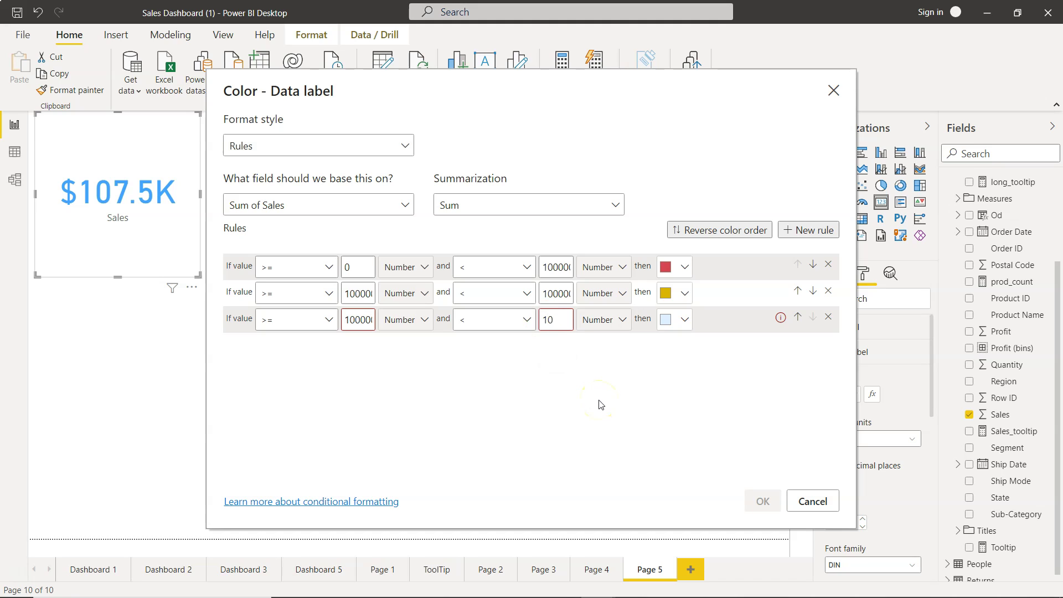
{"action": "type", "text": "0000"}
{"action": "left_click", "coordinate": [683, 320]}
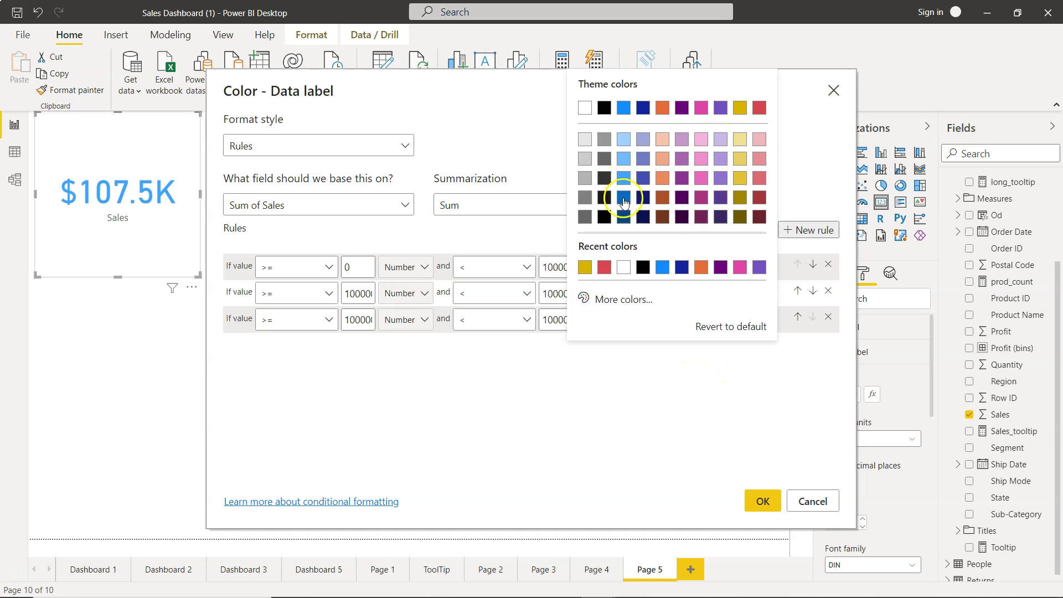
{"action": "left_click", "coordinate": [623, 179]}
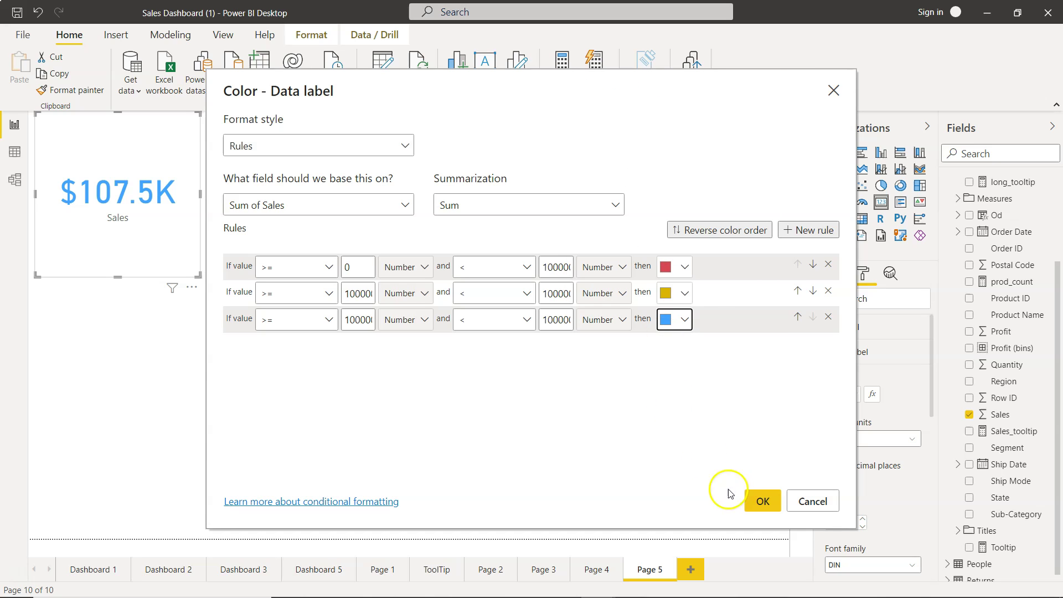
{"action": "left_click", "coordinate": [763, 502]}
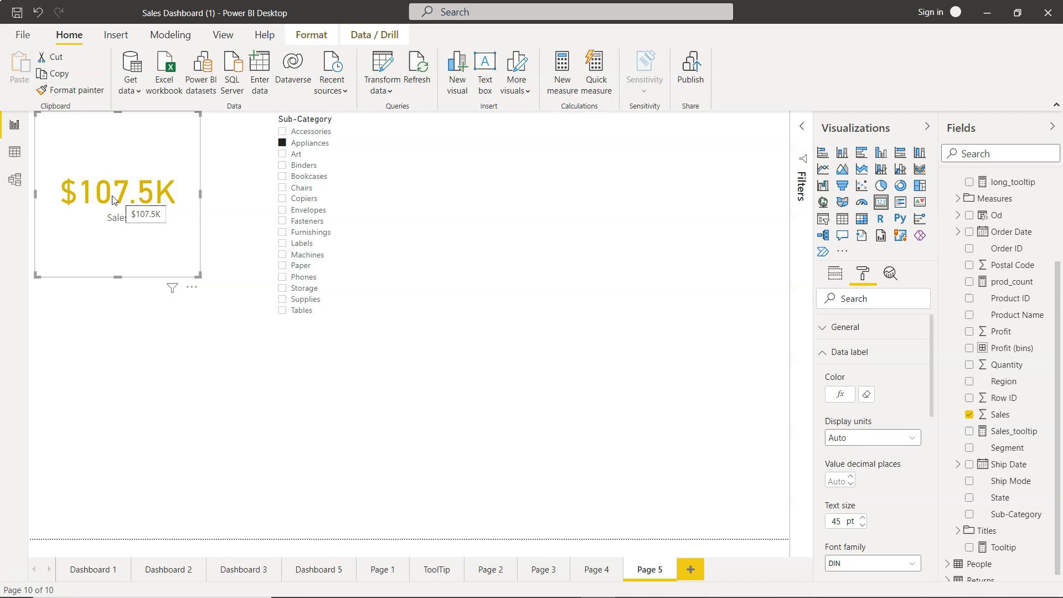
{"action": "mouse_move", "coordinate": [280, 221]}
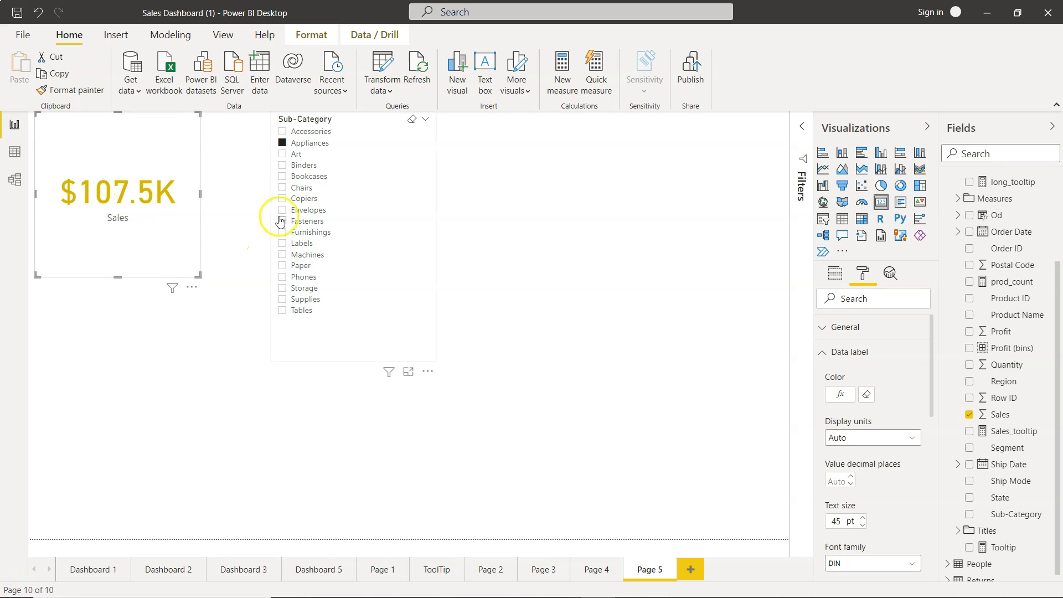
Test the colour rules by filtering Bookcases, Chairs, Copiers, Art, Storage, Phones, ending on Supplies.
{"action": "left_click", "coordinate": [293, 178]}
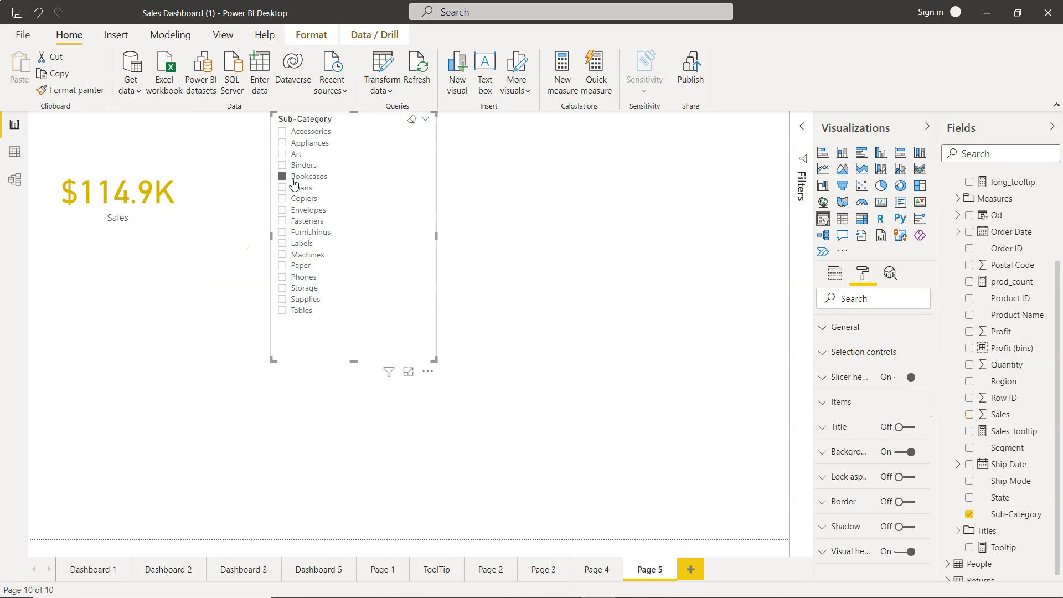
{"action": "left_click", "coordinate": [299, 188]}
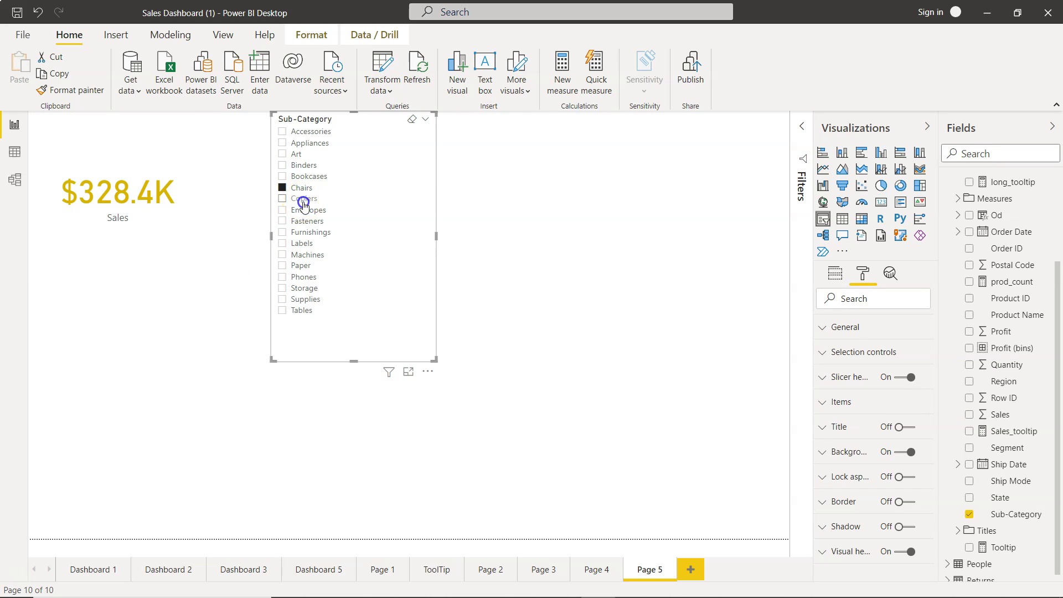
{"action": "left_click", "coordinate": [304, 200]}
{"action": "left_click", "coordinate": [300, 154]}
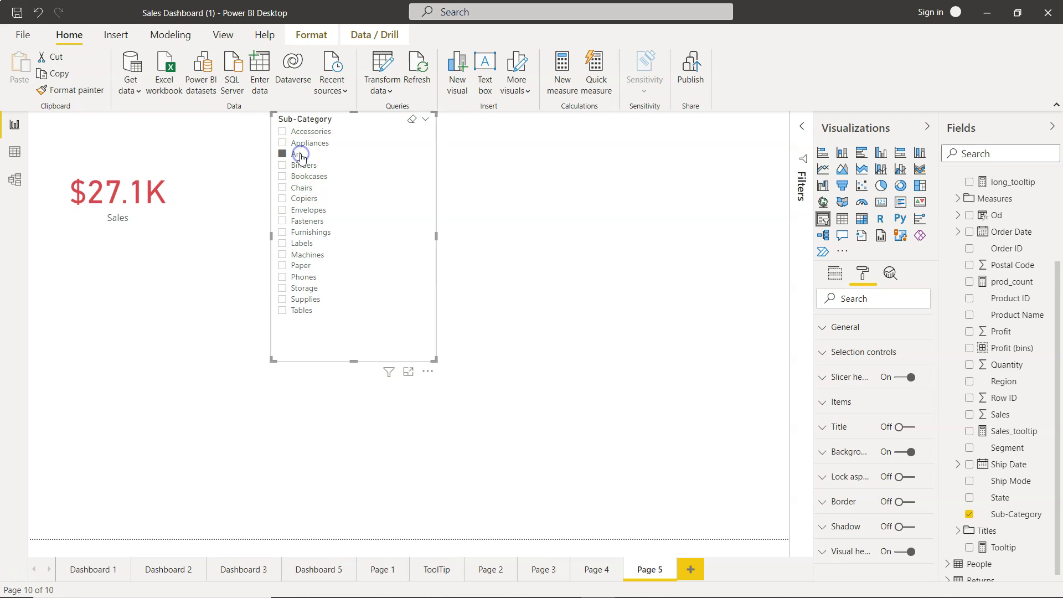
{"action": "mouse_move", "coordinate": [118, 195]}
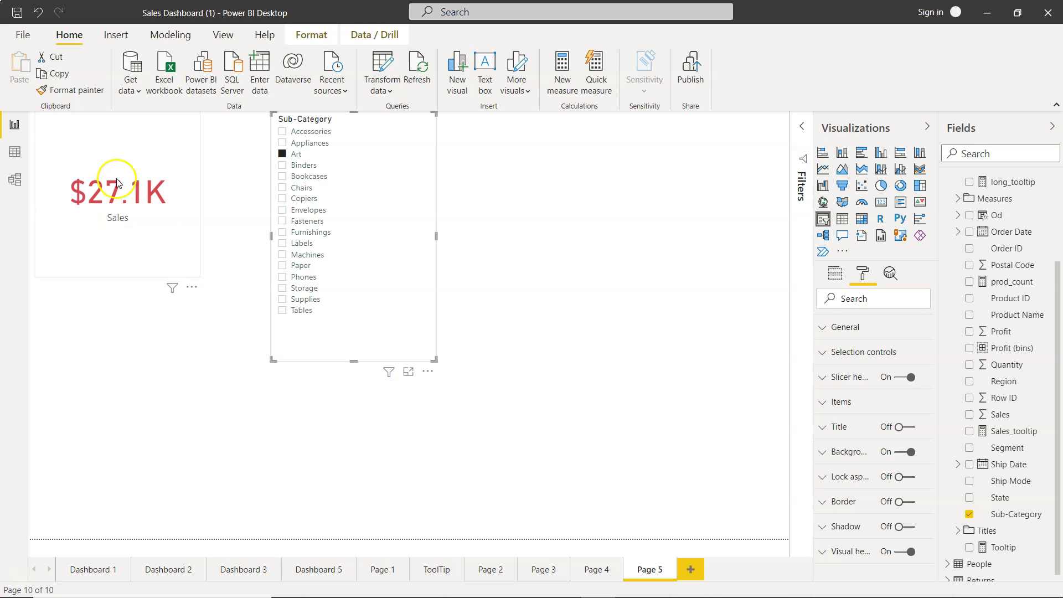
{"action": "left_click", "coordinate": [306, 289]}
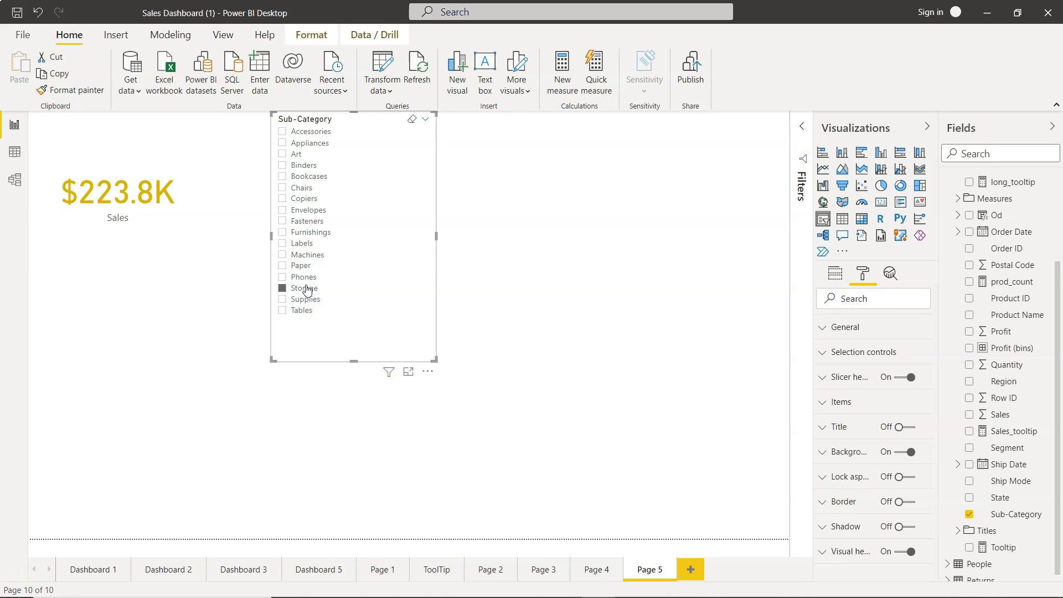
{"action": "left_click", "coordinate": [306, 277]}
{"action": "left_click", "coordinate": [305, 300]}
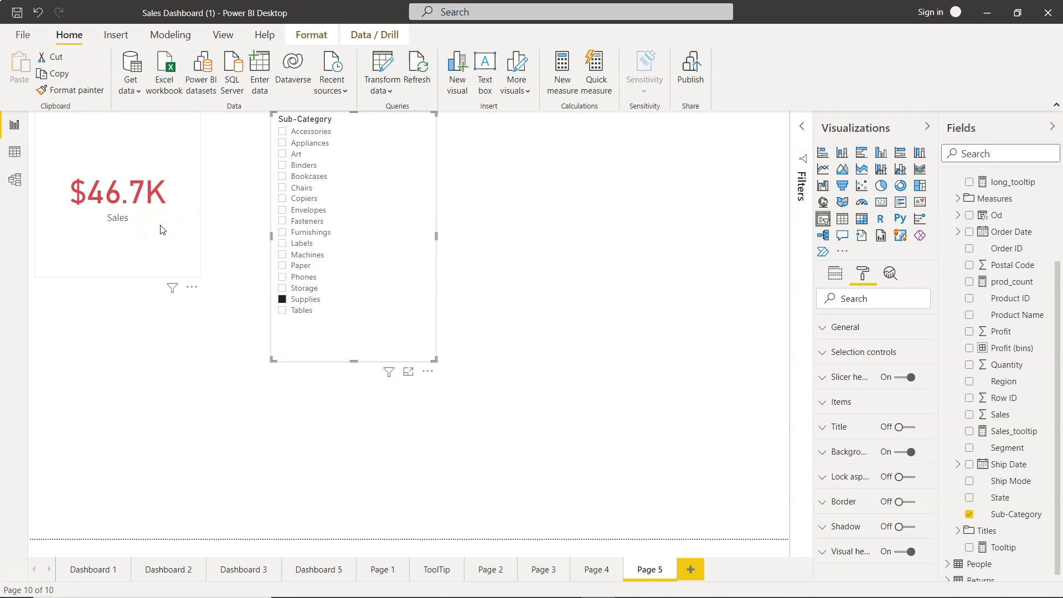
Reopen the Sales card's data label colour rules for review and cancel without changes.
{"action": "left_click", "coordinate": [221, 232]}
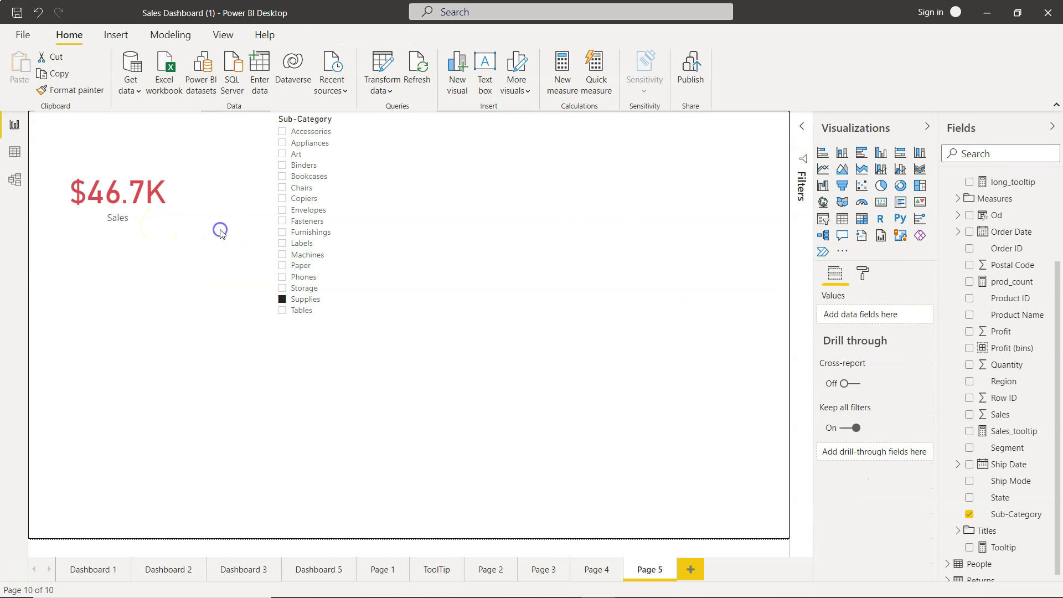
{"action": "left_click", "coordinate": [169, 214]}
{"action": "left_click", "coordinate": [860, 280]}
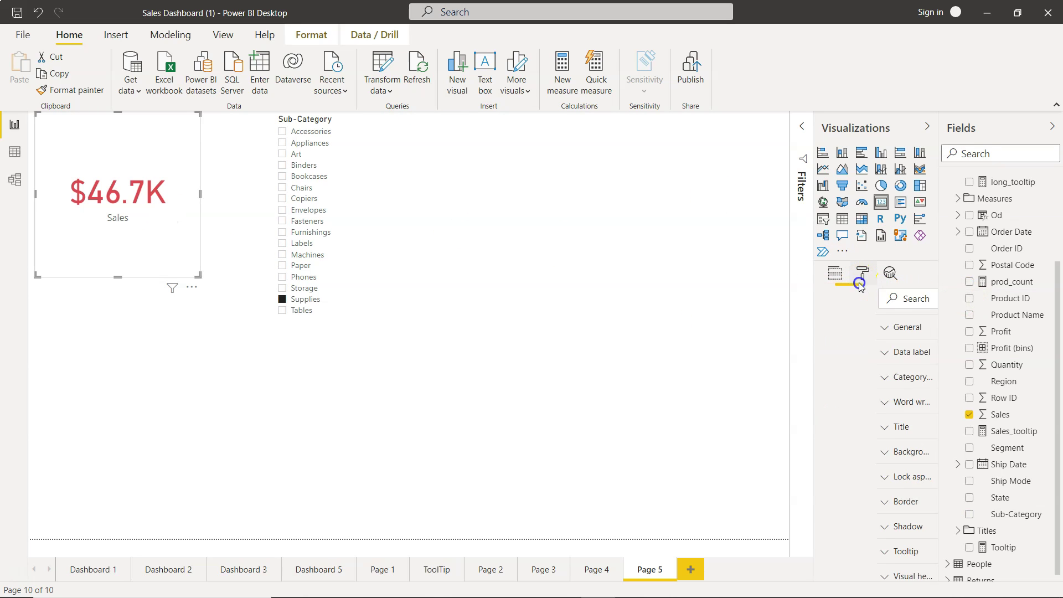
{"action": "left_click", "coordinate": [849, 353]}
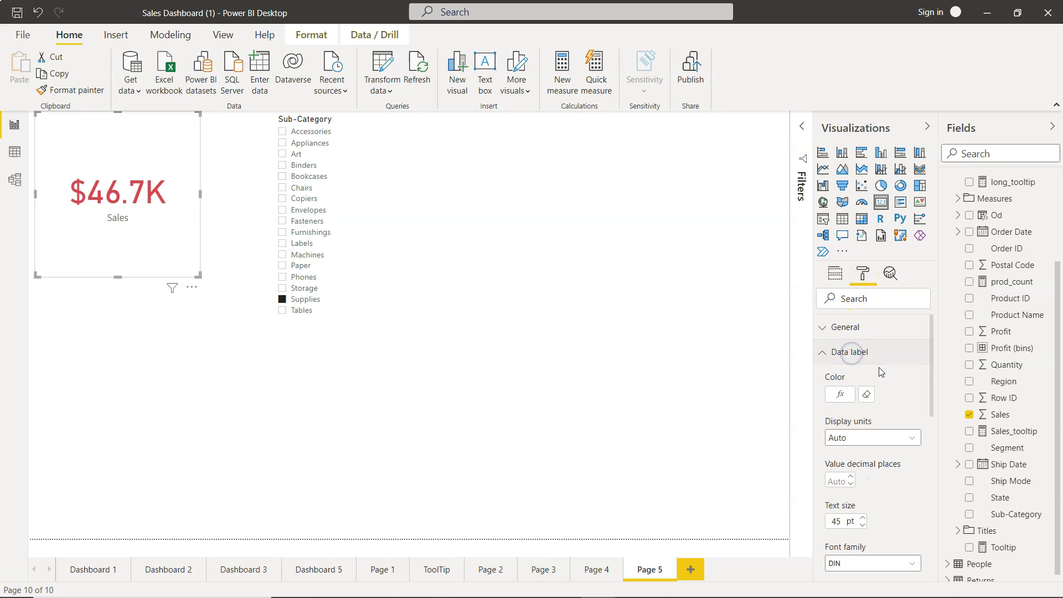
{"action": "left_click", "coordinate": [841, 394]}
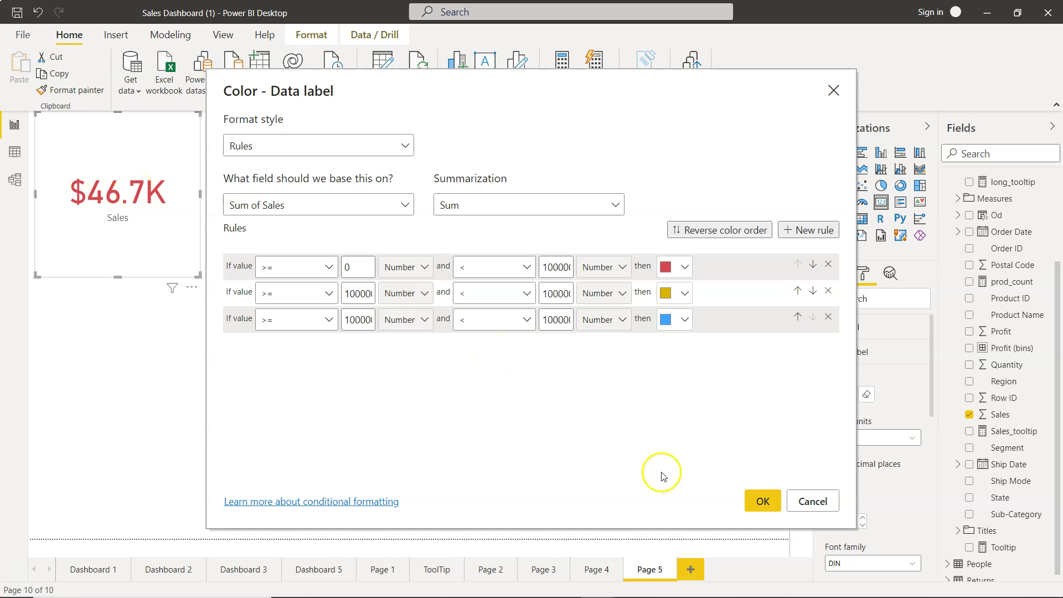
{"action": "left_click", "coordinate": [813, 501]}
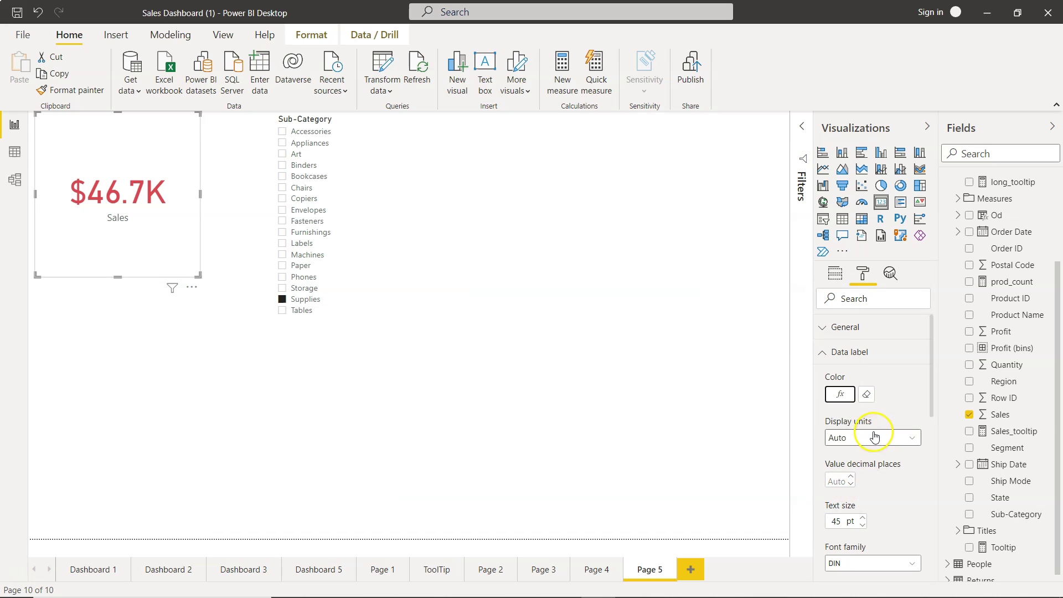
Reset the data label colour with the eraser button beside Color.
{"action": "left_click", "coordinate": [868, 396]}
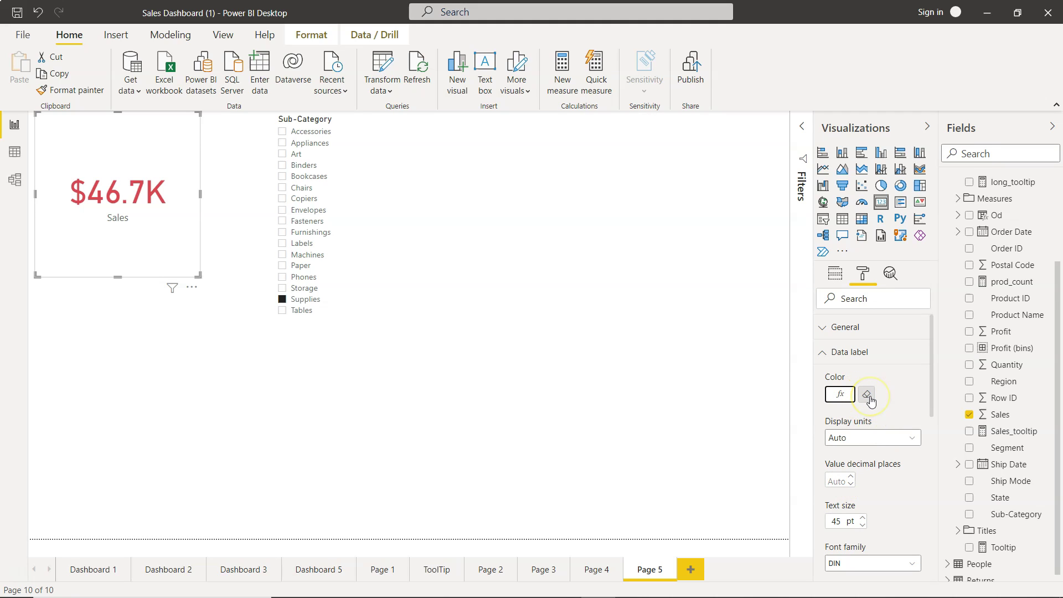